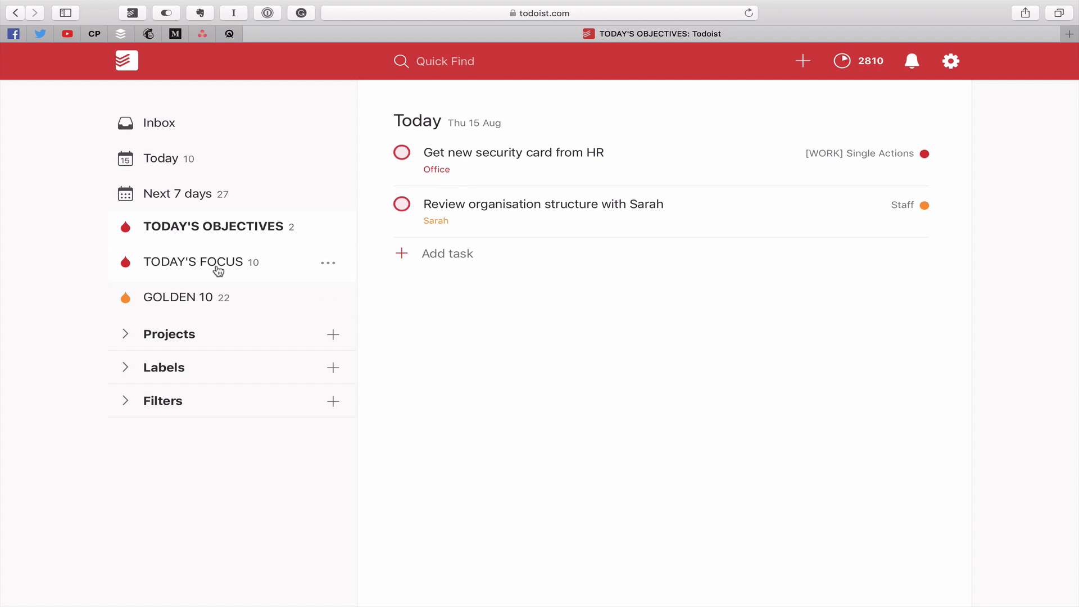
pyautogui.click(218, 272)
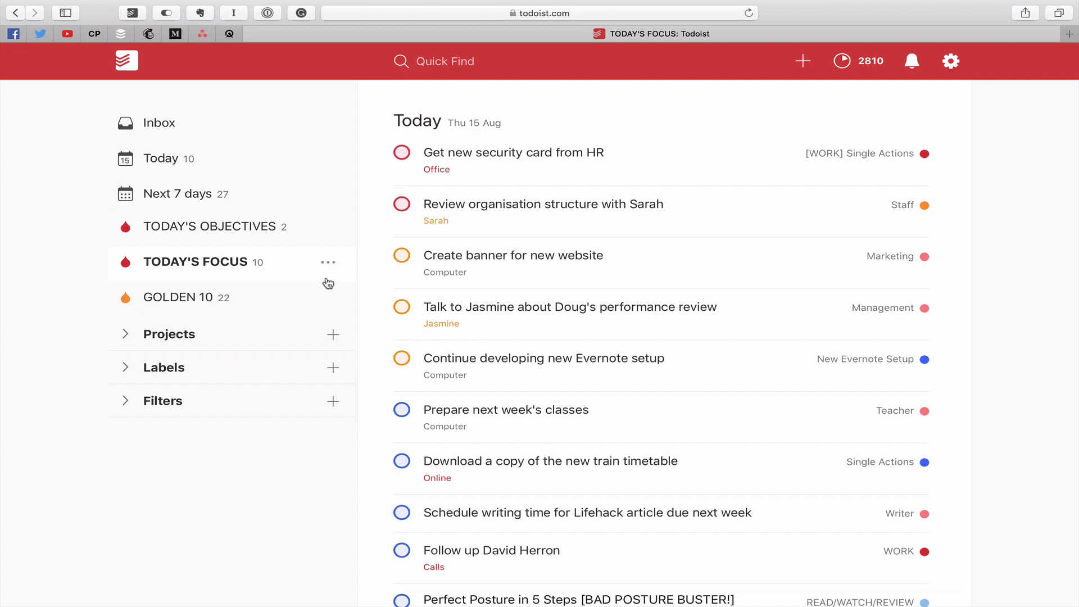
pyautogui.scroll(-3, 502, 300)
pyautogui.scroll(3, 502, 300)
pyautogui.scroll(-2, 989, 272)
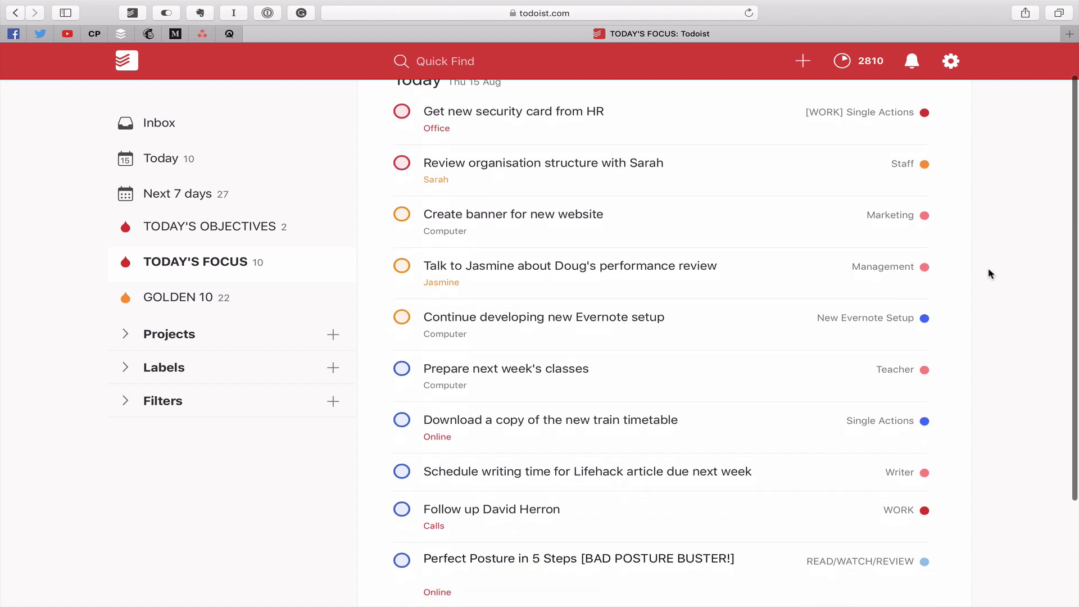
pyautogui.scroll(2, 989, 273)
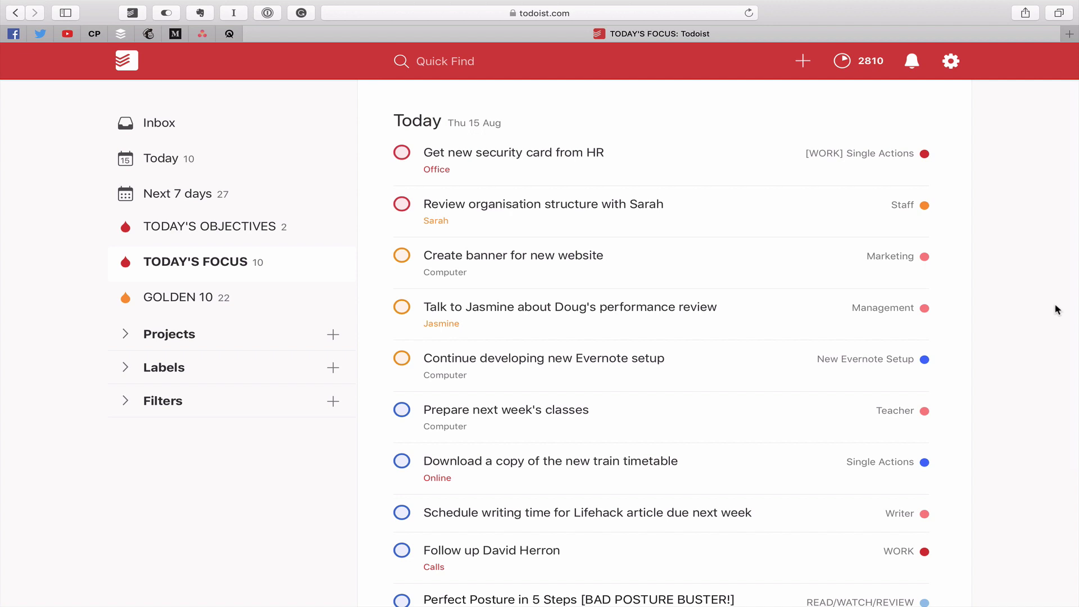
pyautogui.scroll(-3, 1052, 328)
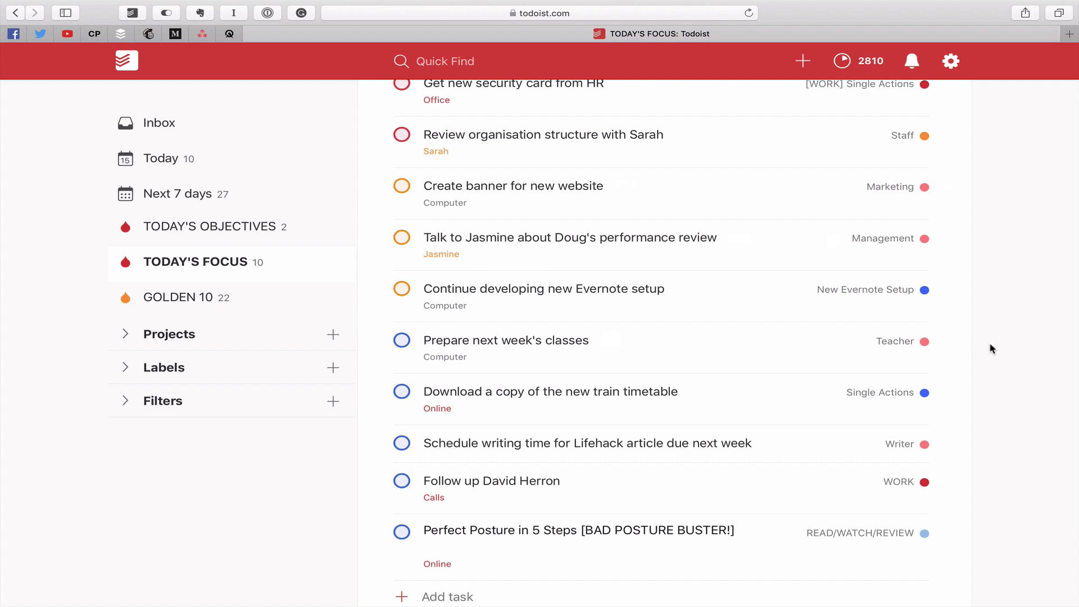
pyautogui.scroll(-1, 992, 349)
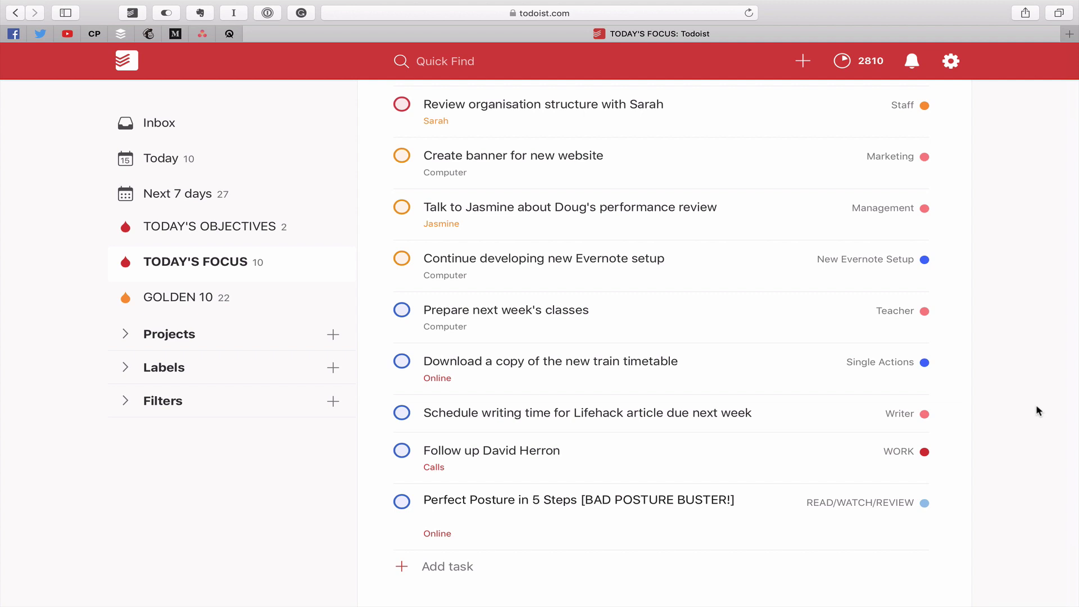
pyautogui.scroll(4, 1037, 409)
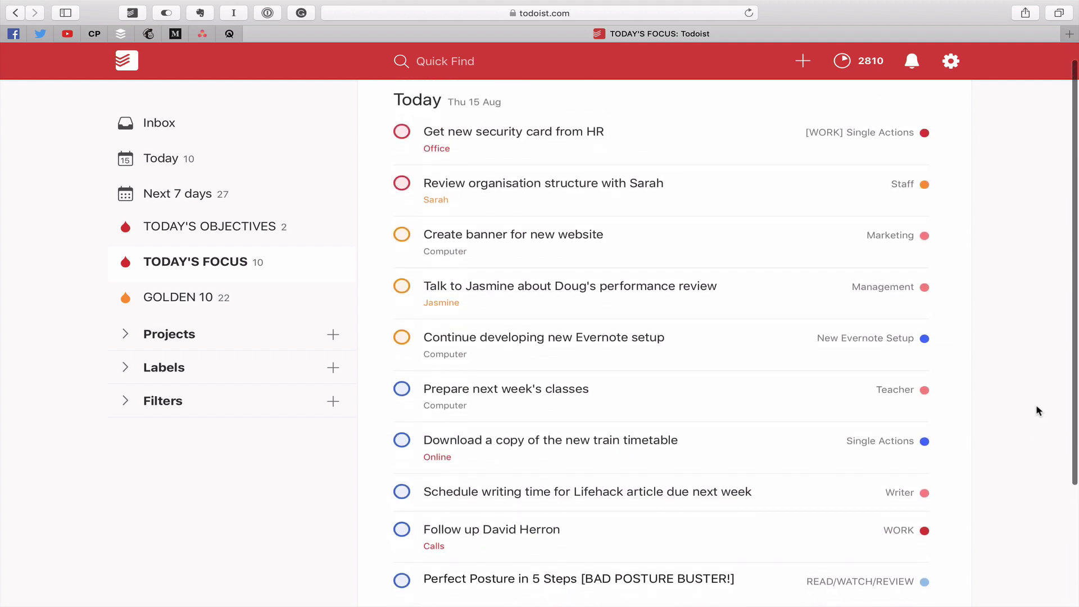
pyautogui.scroll(1, 1037, 404)
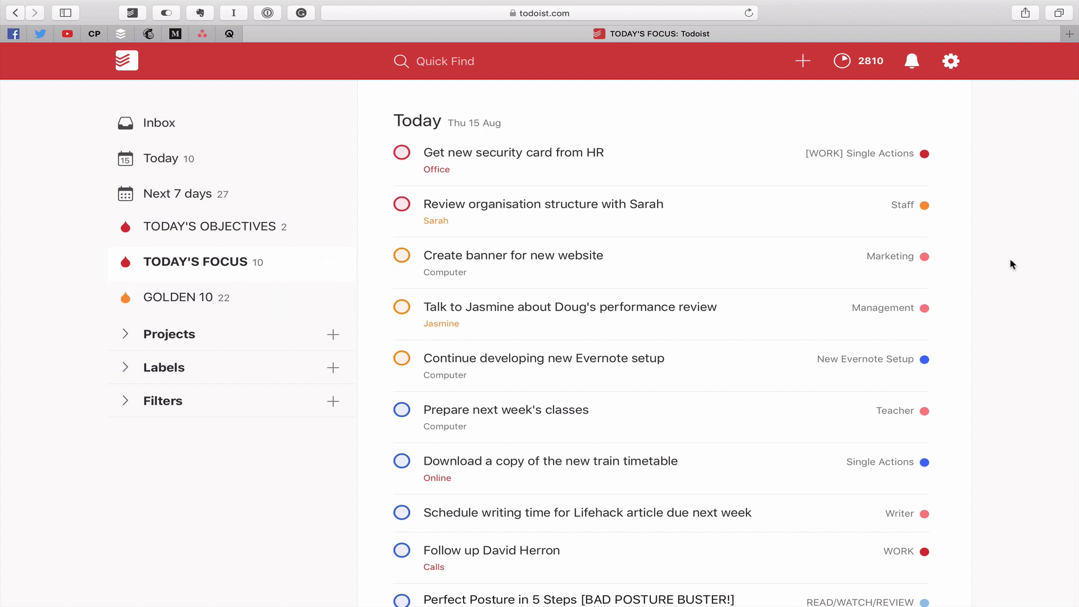
pyautogui.scroll(-5, 1011, 264)
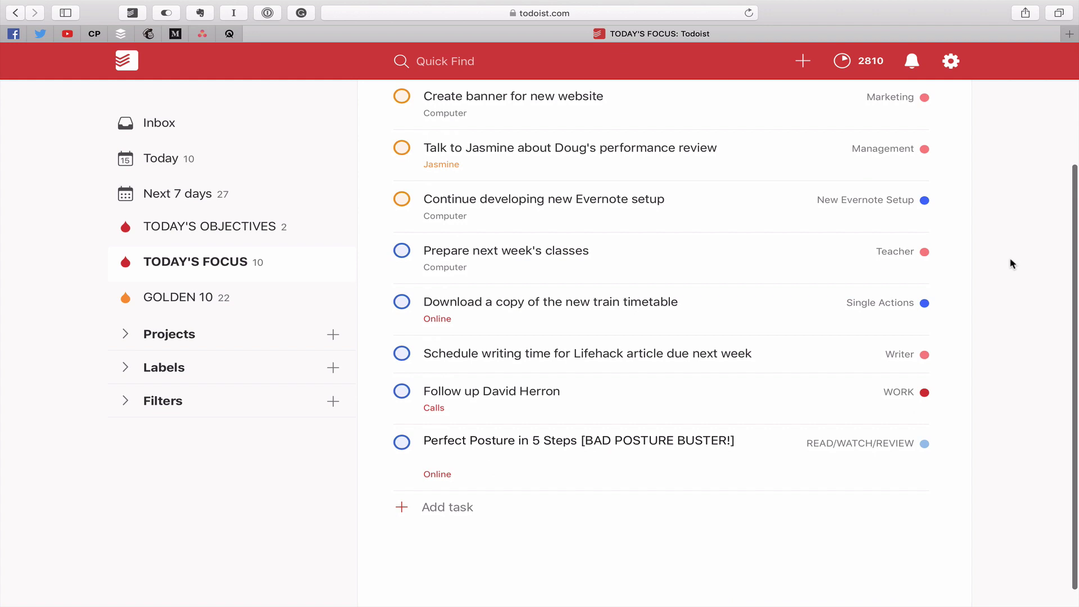
pyautogui.scroll(5, 1012, 264)
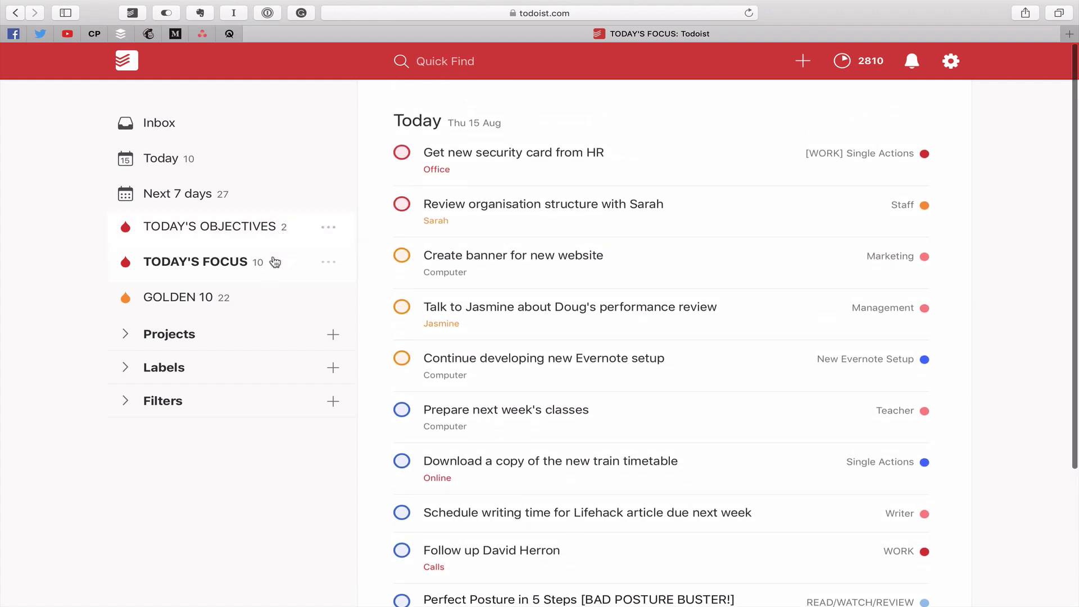
# Open GOLDEN 10 and review its 22 tasks under Today (Thu 15 Aug) and Tomorrow (Fri 16 Aug).
pyautogui.click(206, 299)
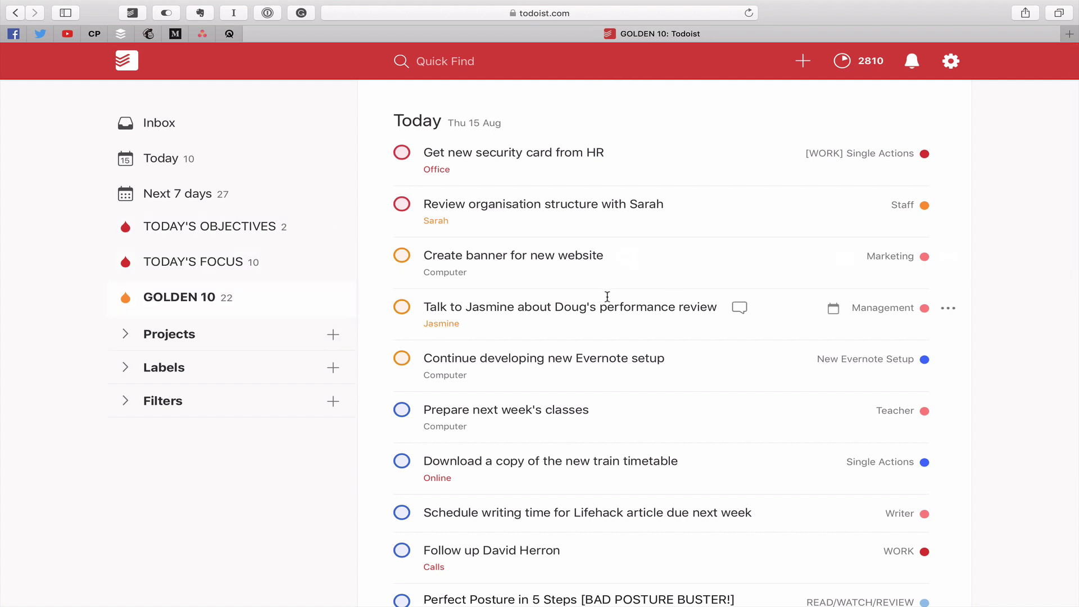
pyautogui.scroll(-3, 607, 296)
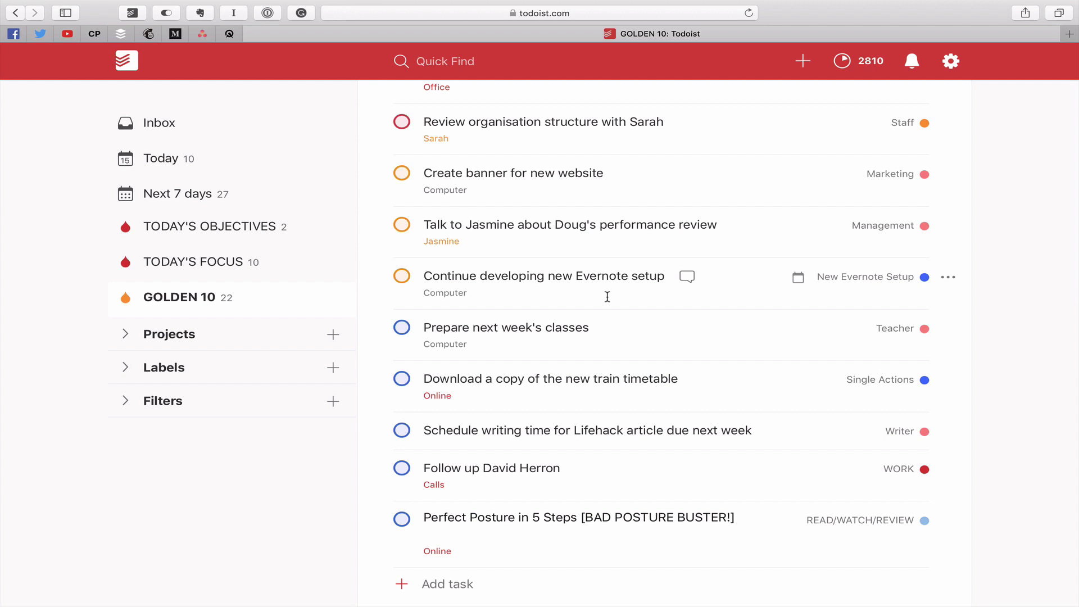
pyautogui.scroll(1, 607, 296)
pyautogui.scroll(-10, 607, 297)
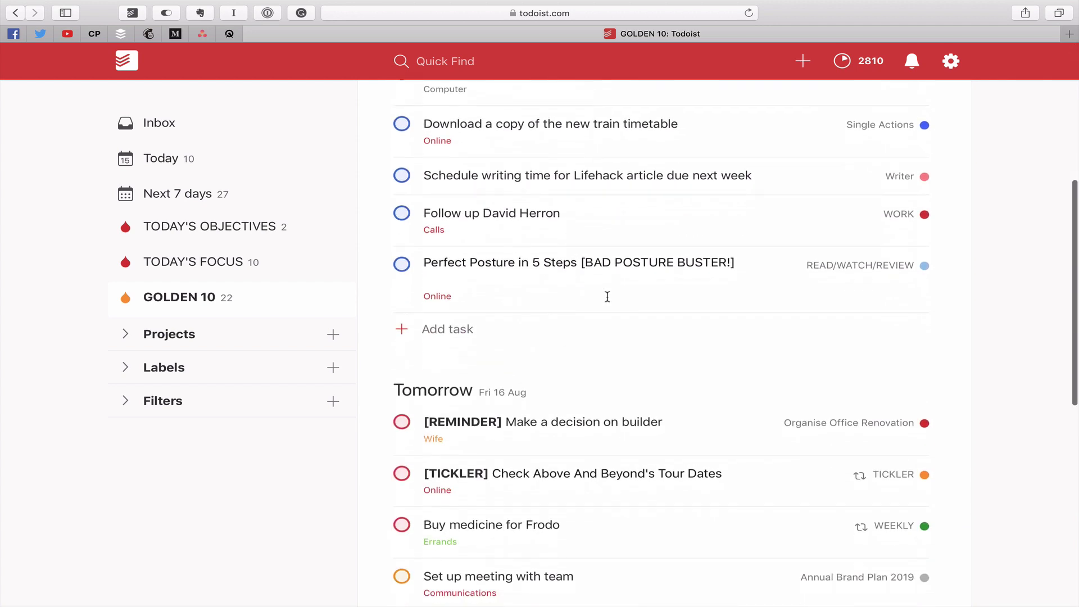
pyautogui.scroll(-9, 607, 296)
pyautogui.scroll(20, 607, 296)
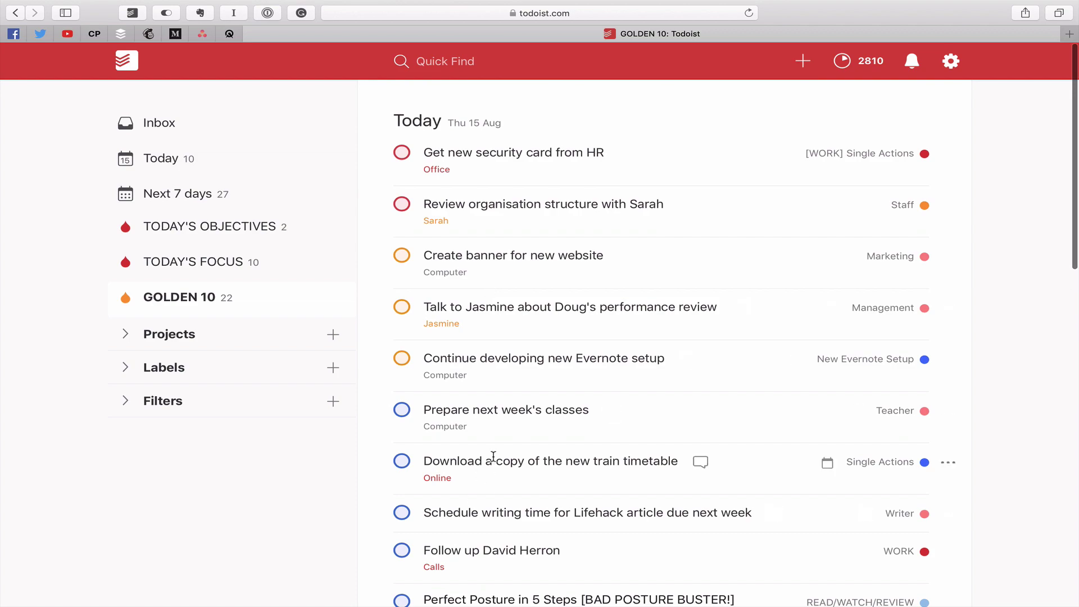
pyautogui.scroll(-15, 493, 457)
pyautogui.scroll(-15, 493, 456)
pyautogui.scroll(20, 494, 456)
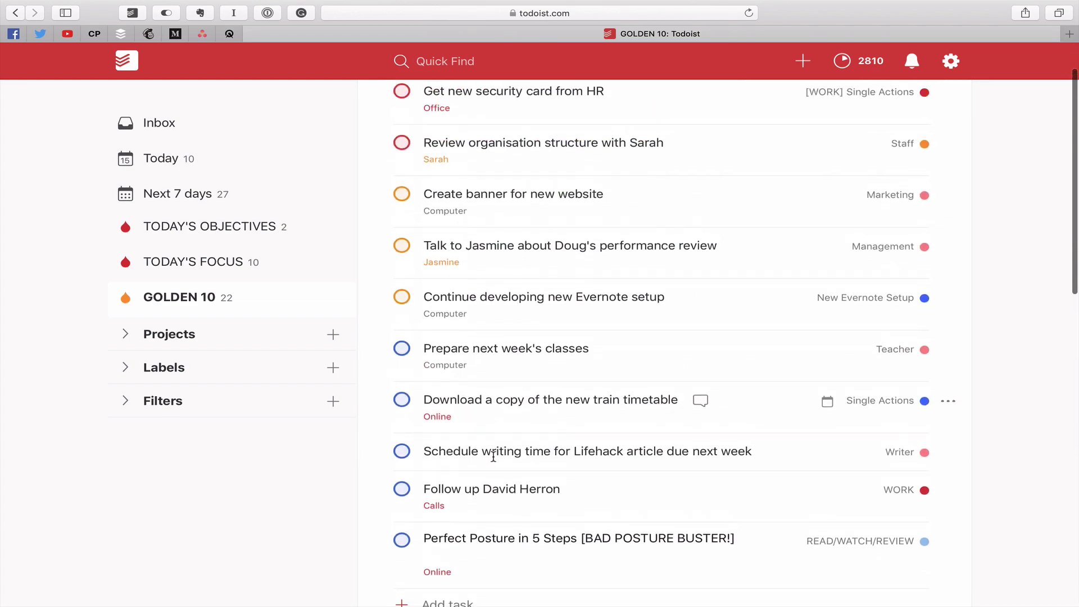
pyautogui.scroll(-20, 494, 457)
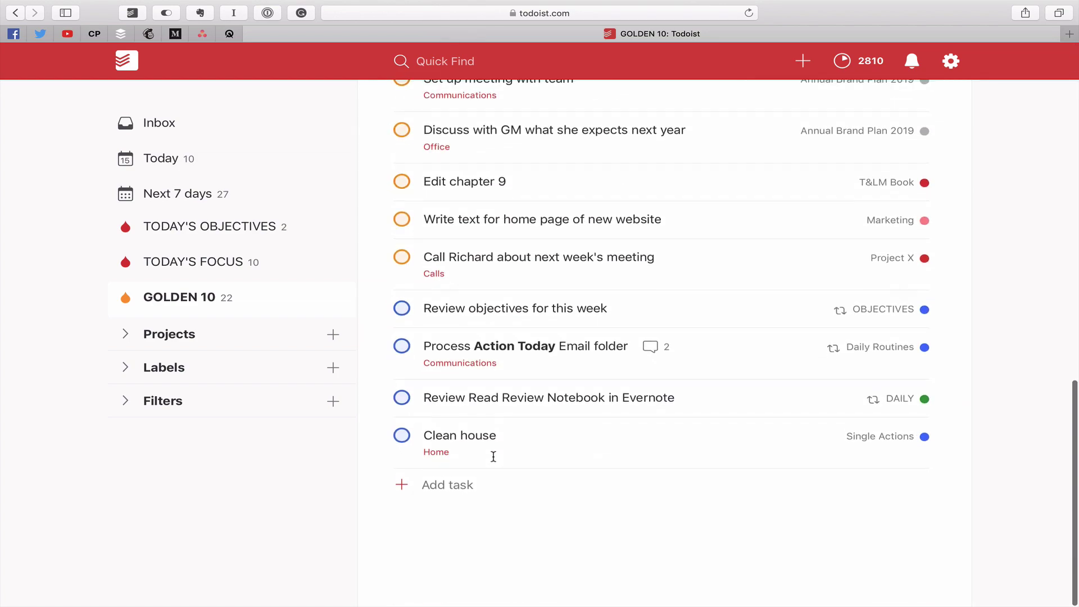
pyautogui.scroll(7, 493, 456)
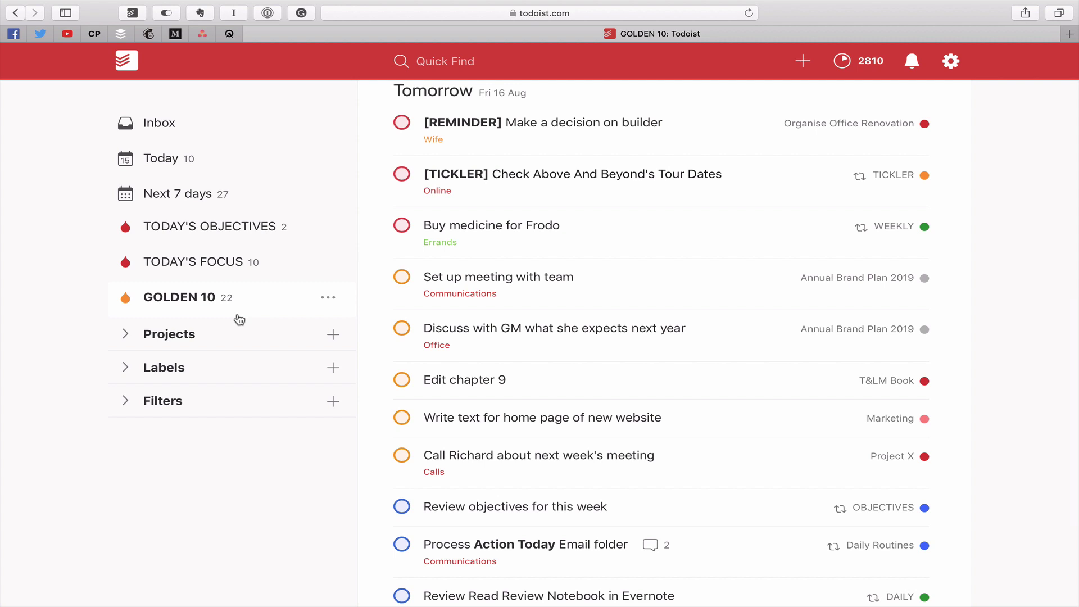
pyautogui.scroll(10, 239, 318)
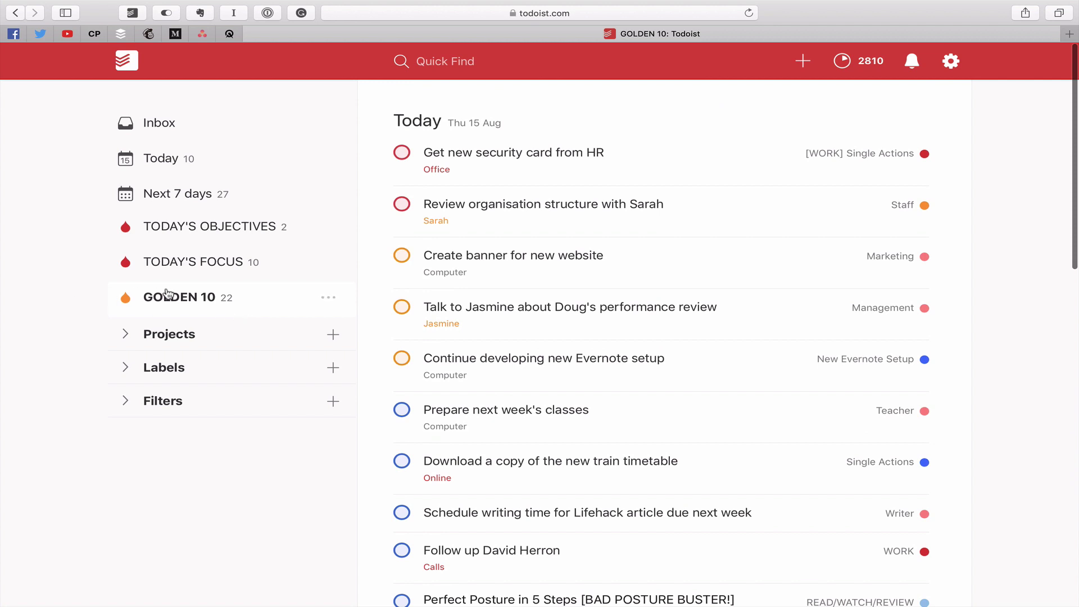
# In TODAY'S FOCUS, complete eight tasks, from the HR security card through the Lifehack writing-time task.
pyautogui.click(188, 262)
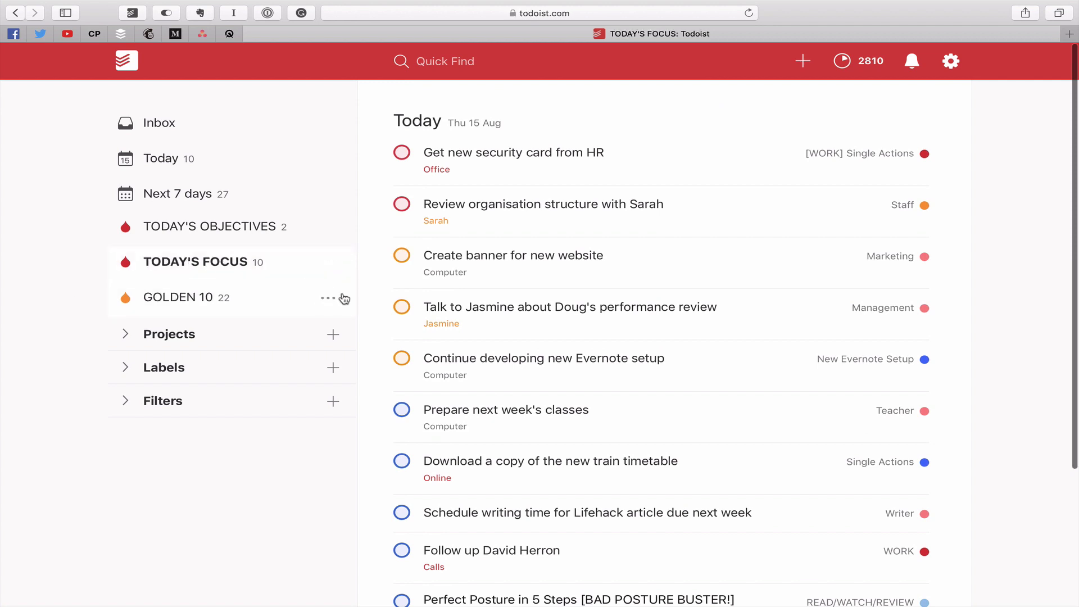
pyautogui.click(403, 153)
pyautogui.click(402, 153)
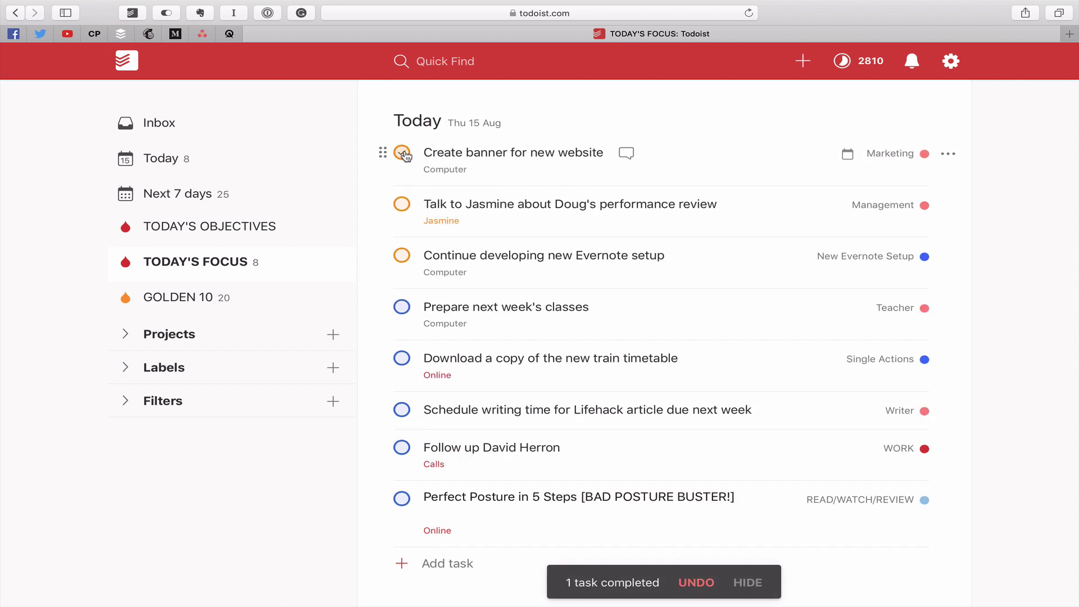
pyautogui.click(402, 154)
pyautogui.click(402, 154)
pyautogui.click(403, 154)
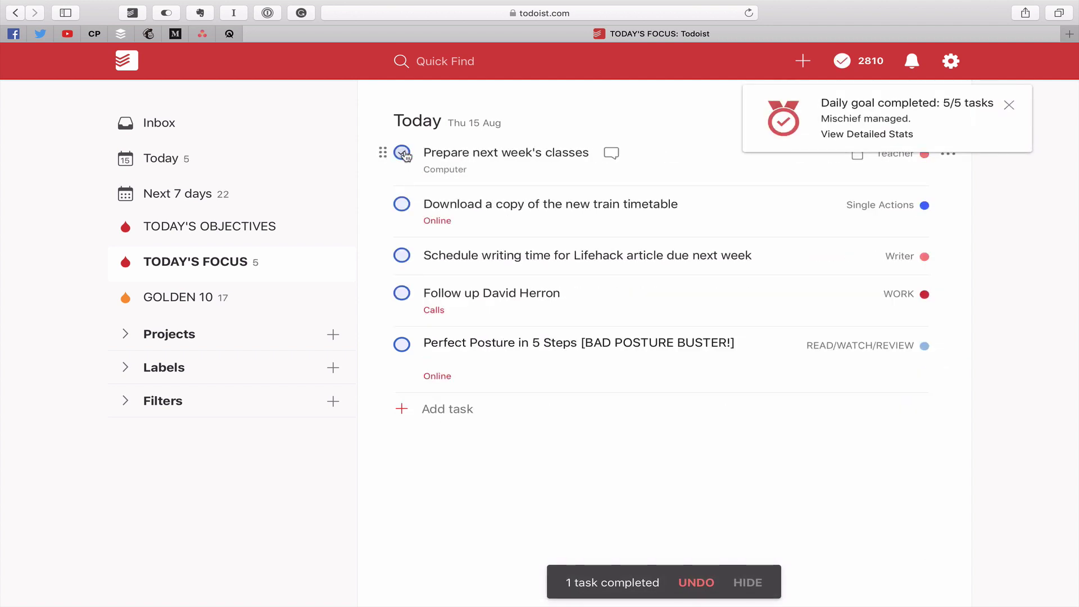
pyautogui.click(403, 154)
pyautogui.click(403, 154)
pyautogui.click(403, 154)
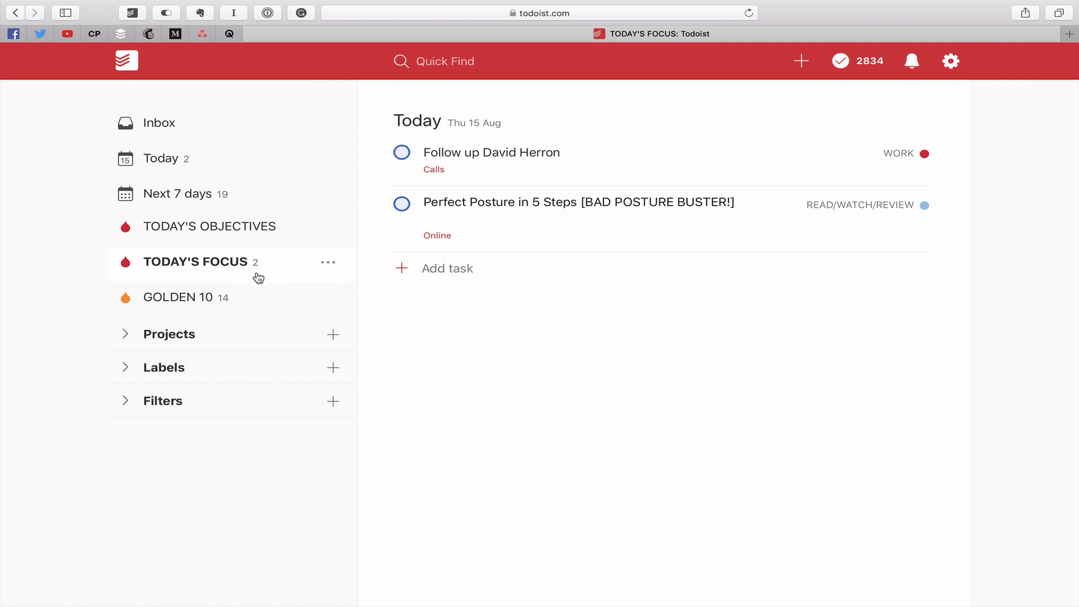
# Reopen GOLDEN 10 and review its 14 tasks, with only the follow-up call and Perfect Posture under Today.
pyautogui.click(192, 309)
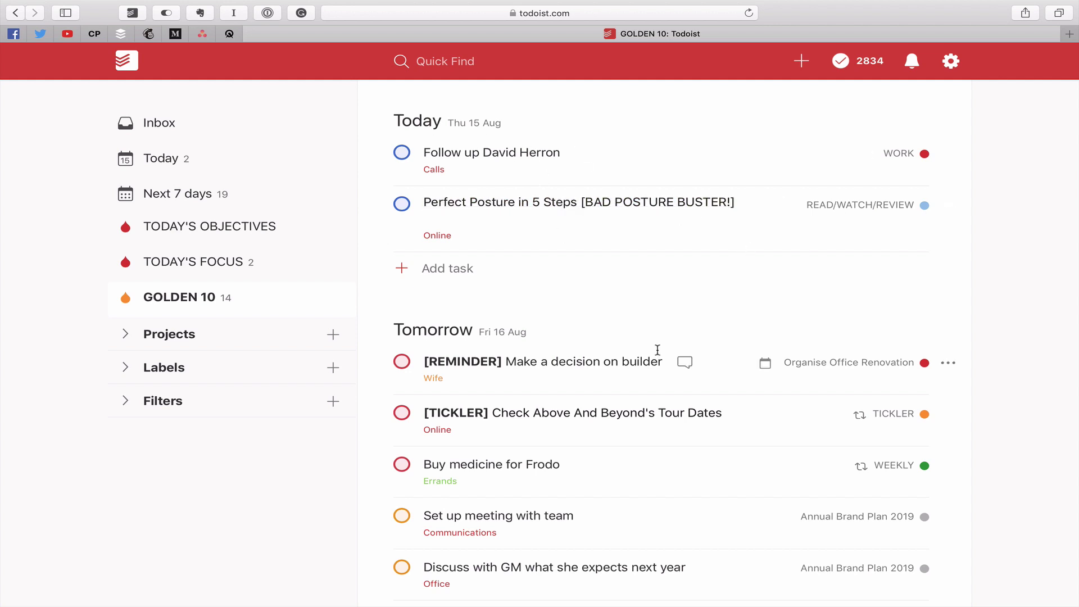
pyautogui.scroll(-3, 658, 350)
pyautogui.scroll(-5, 657, 350)
pyautogui.scroll(8, 657, 350)
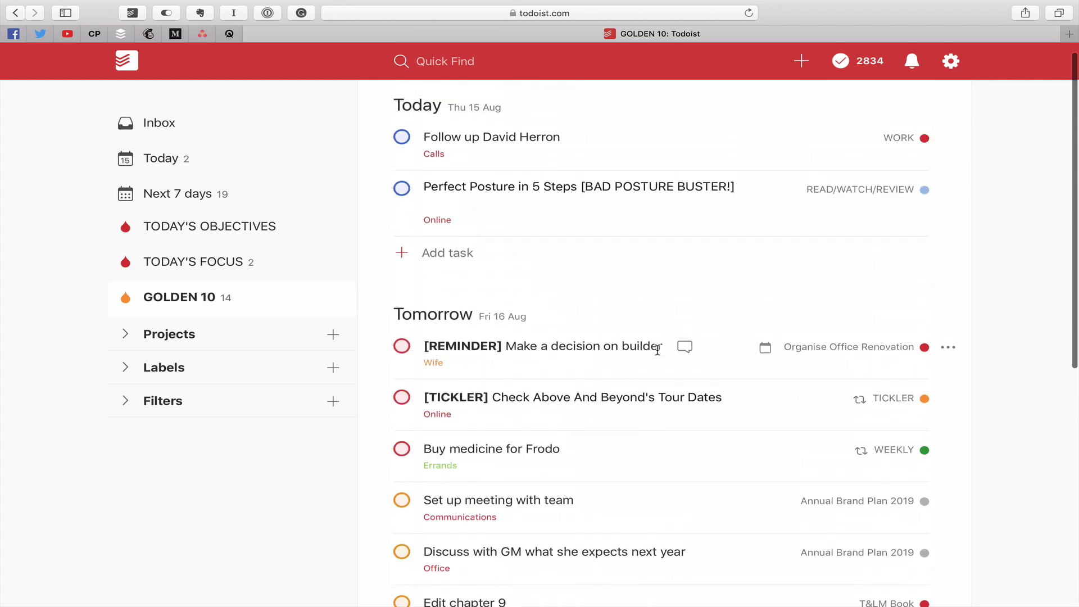
pyautogui.scroll(-3, 658, 350)
pyautogui.scroll(-5, 658, 350)
pyautogui.scroll(7, 657, 349)
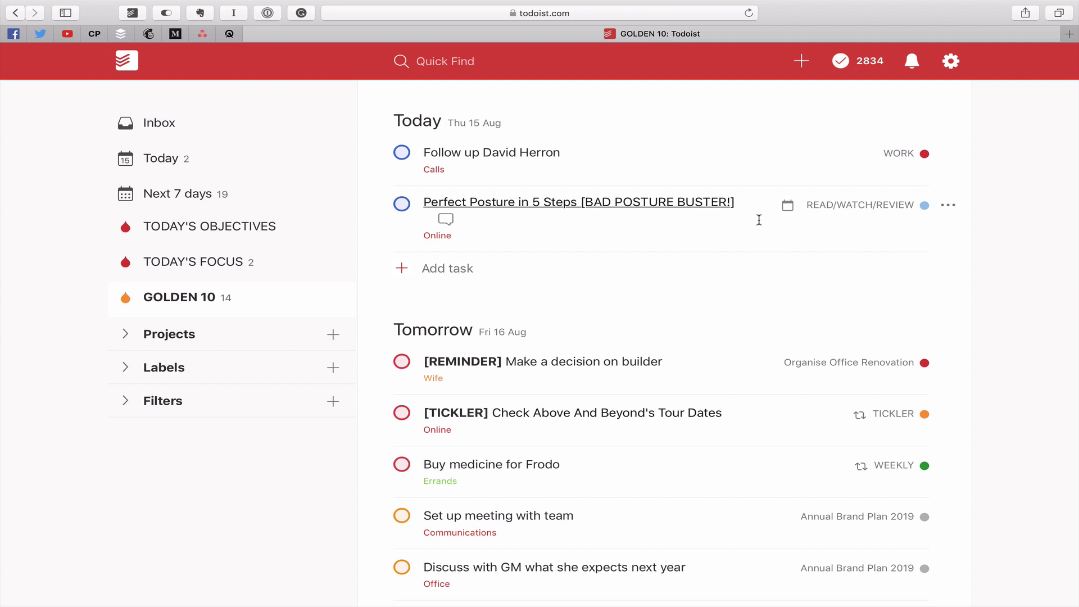
# Reschedule Perfect Posture in 5 Steps to tomorrow and the follow-up call to Monday 19 Aug.
pyautogui.click(788, 208)
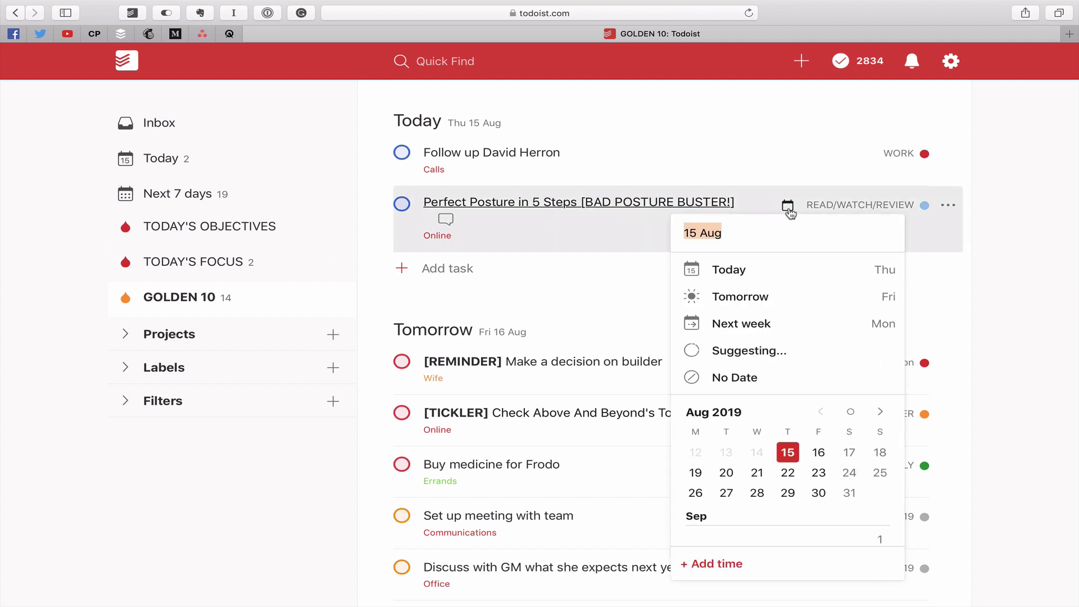
pyautogui.click(759, 299)
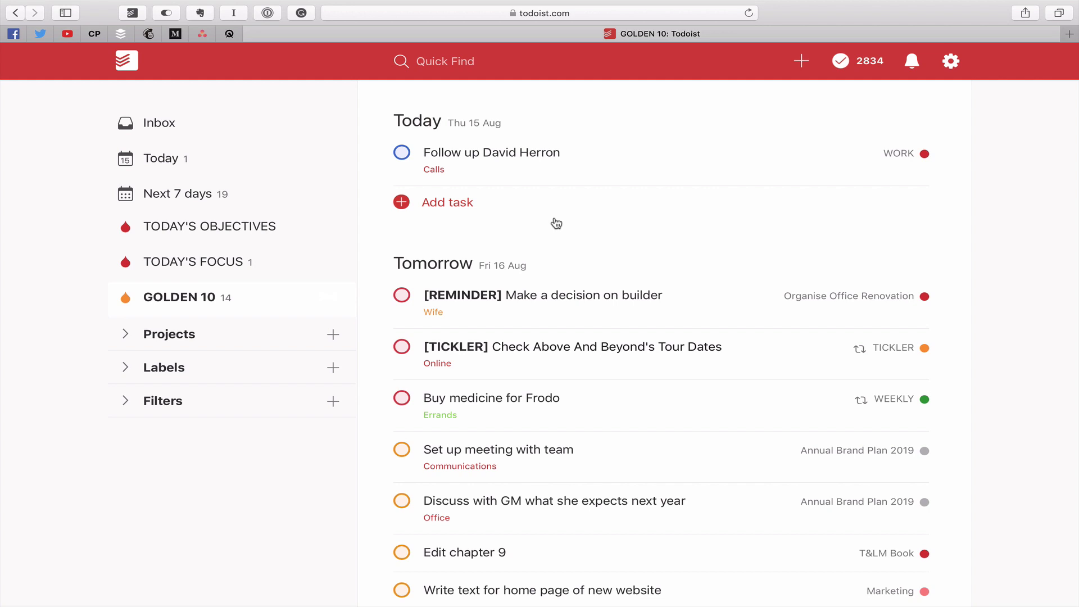
pyautogui.click(865, 154)
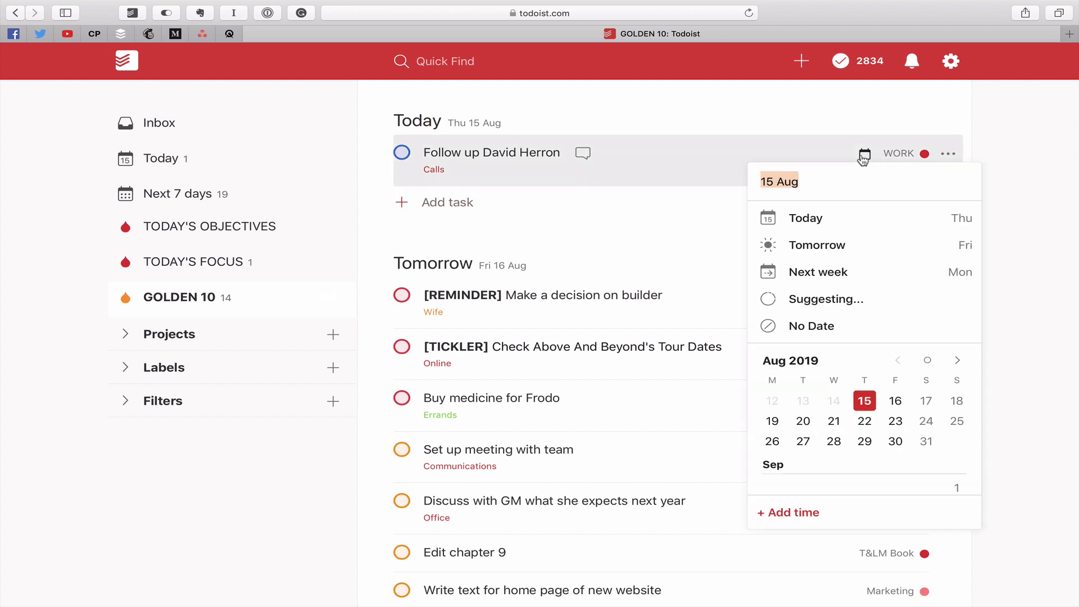
pyautogui.click(772, 422)
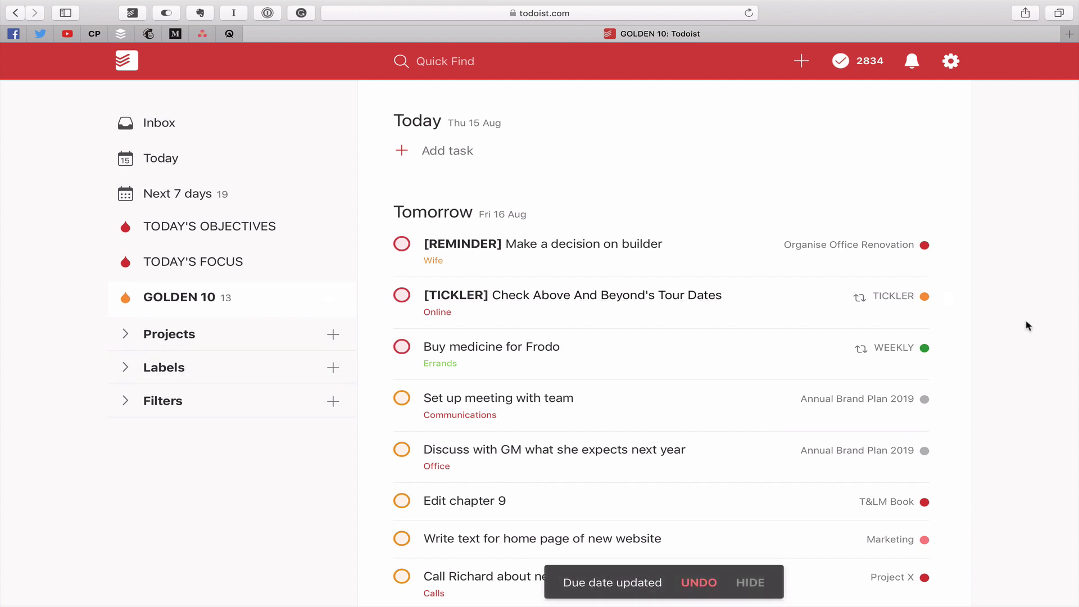
pyautogui.scroll(-7, 1027, 326)
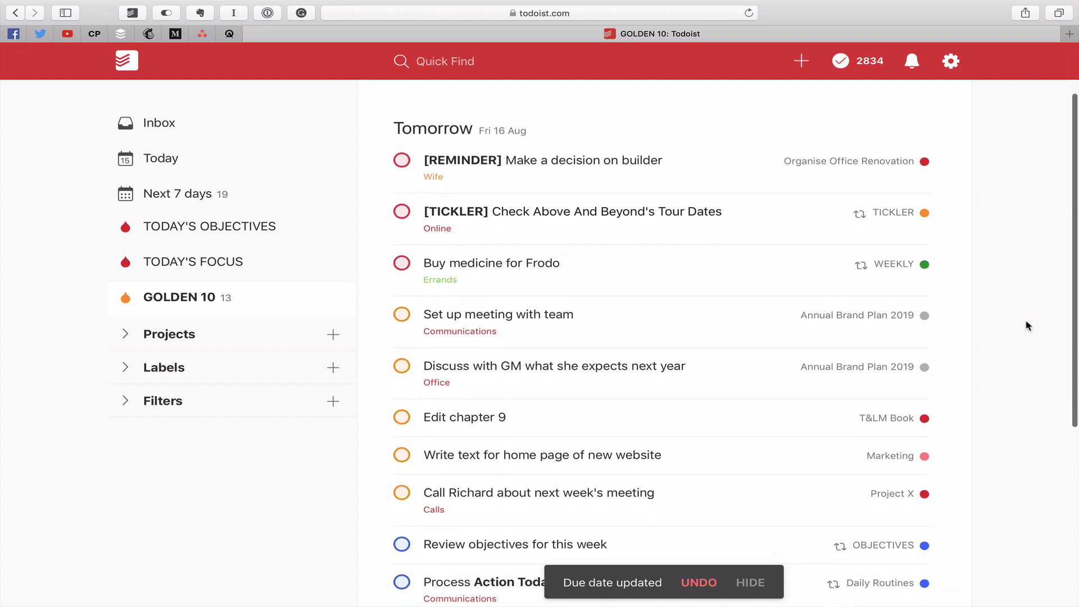
pyautogui.scroll(6, 1027, 326)
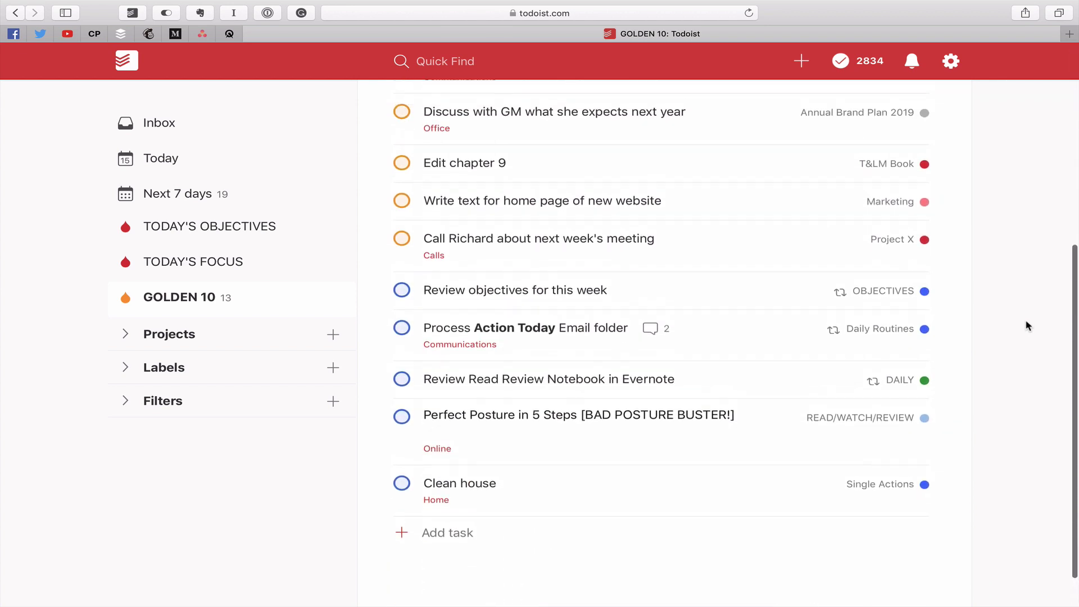
pyautogui.scroll(2, 1027, 326)
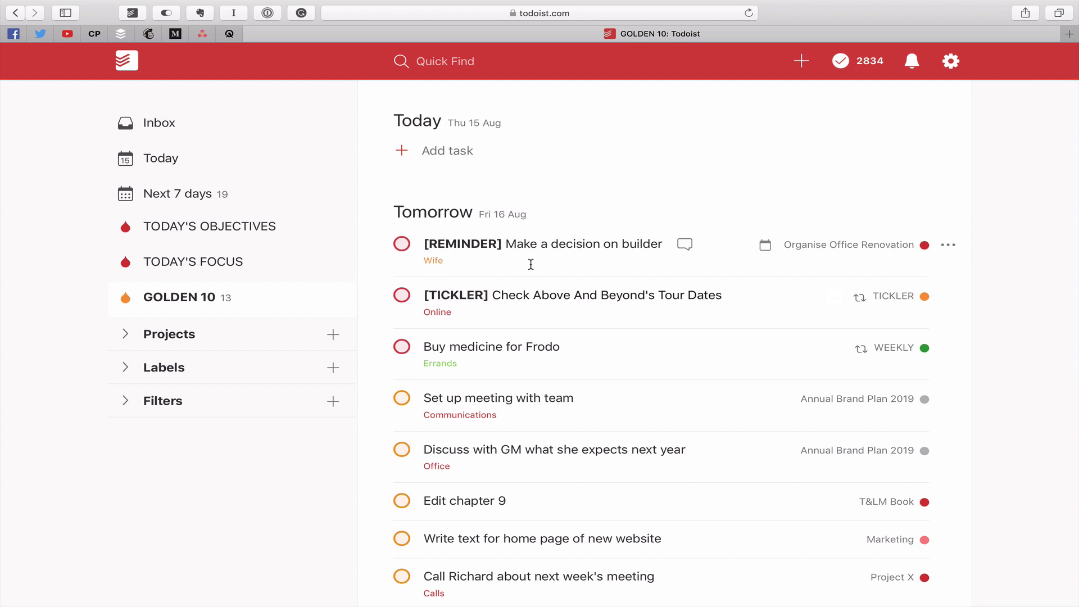
# Set the REMINDER builder decision task's due date to Saturday 17 Aug.
pyautogui.click(530, 264)
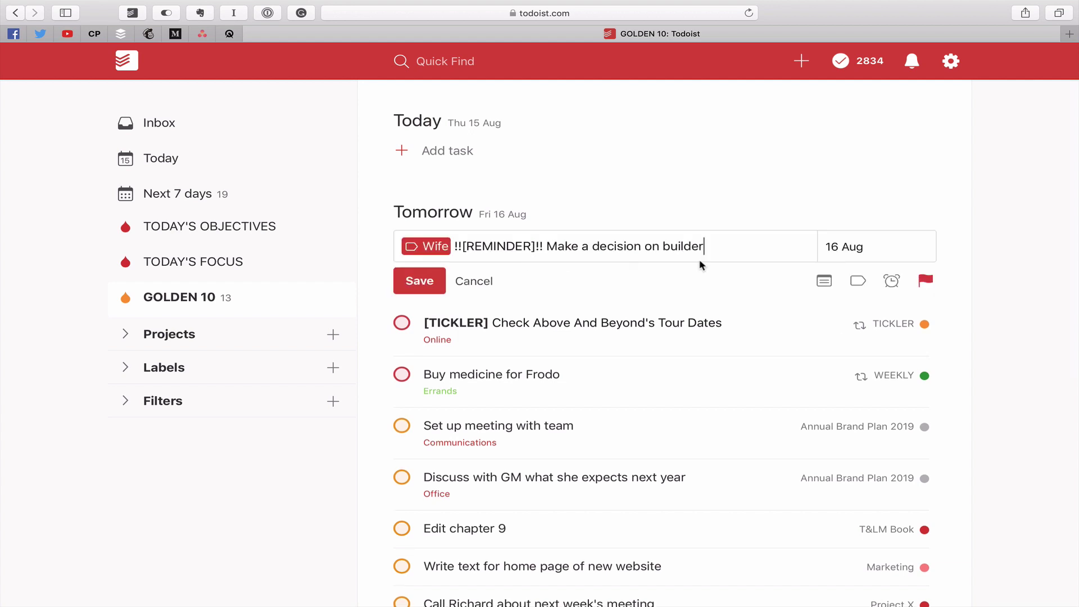
pyautogui.click(406, 282)
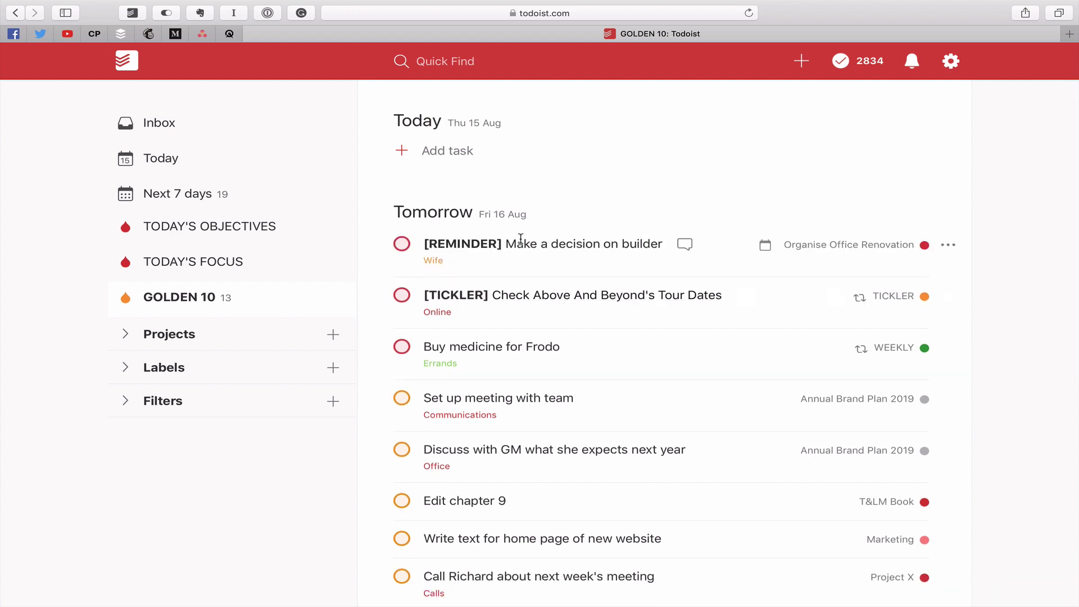
pyautogui.click(947, 245)
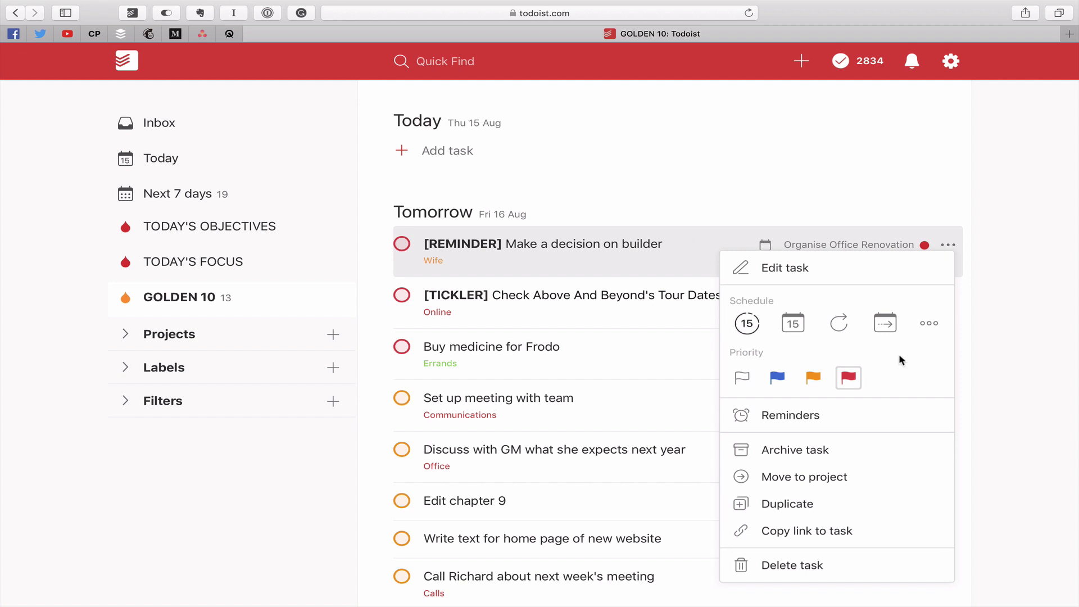
pyautogui.click(983, 262)
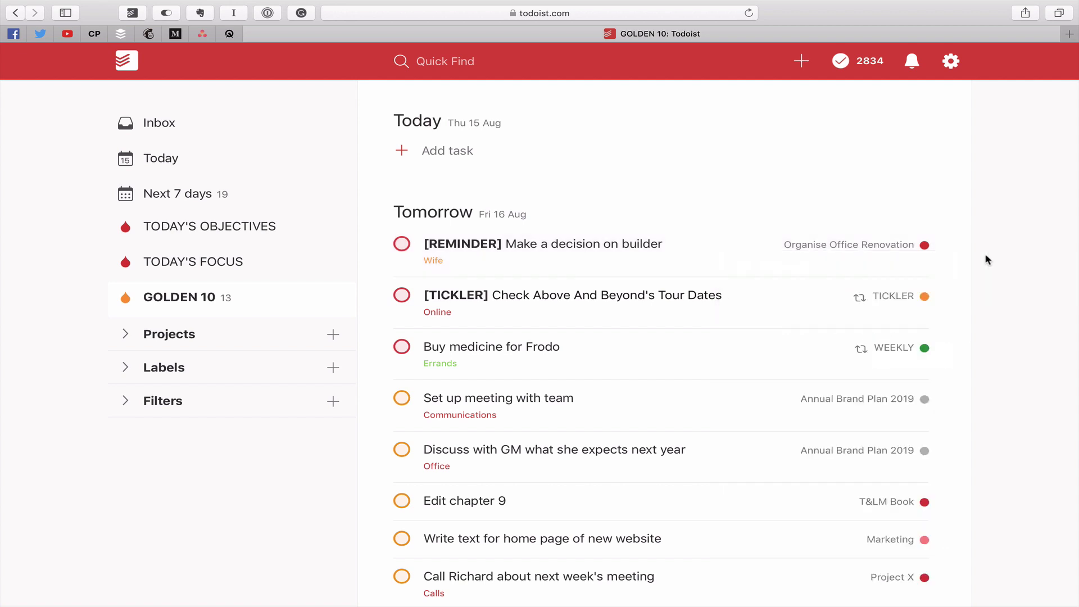
pyautogui.click(765, 247)
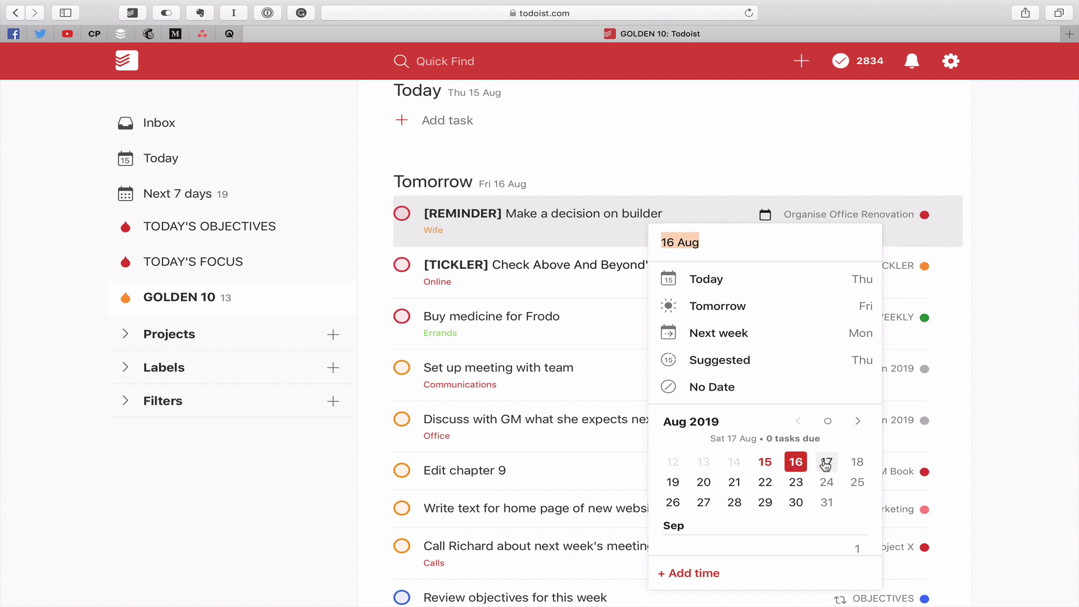
pyautogui.click(826, 464)
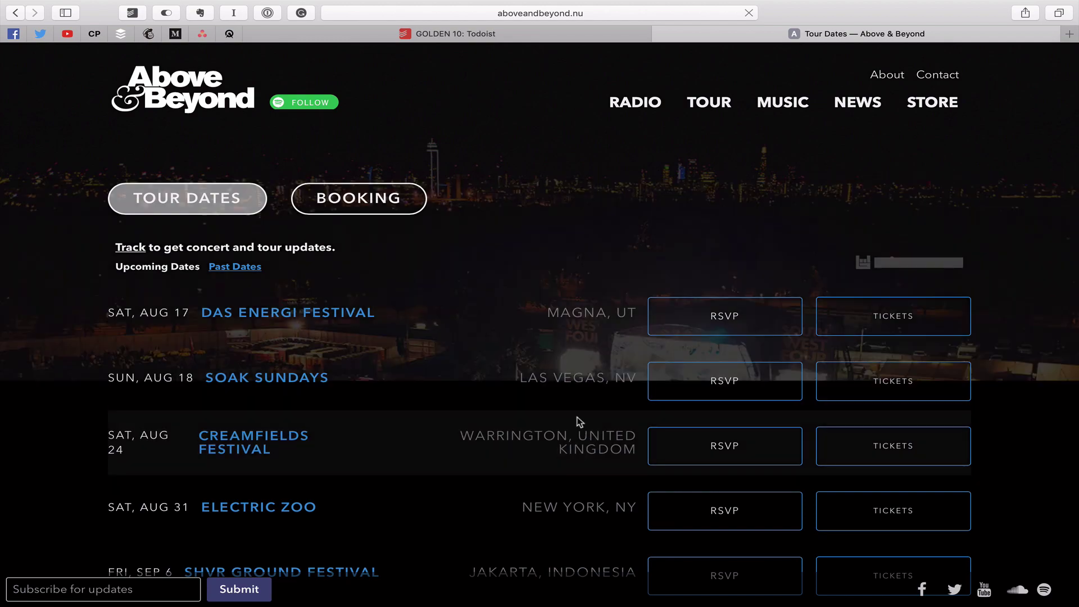
# Scroll the Above & Beyond tour dates through late November, then close the Tour Dates tab.
pyautogui.scroll(-5, 578, 420)
pyautogui.scroll(-9, 580, 421)
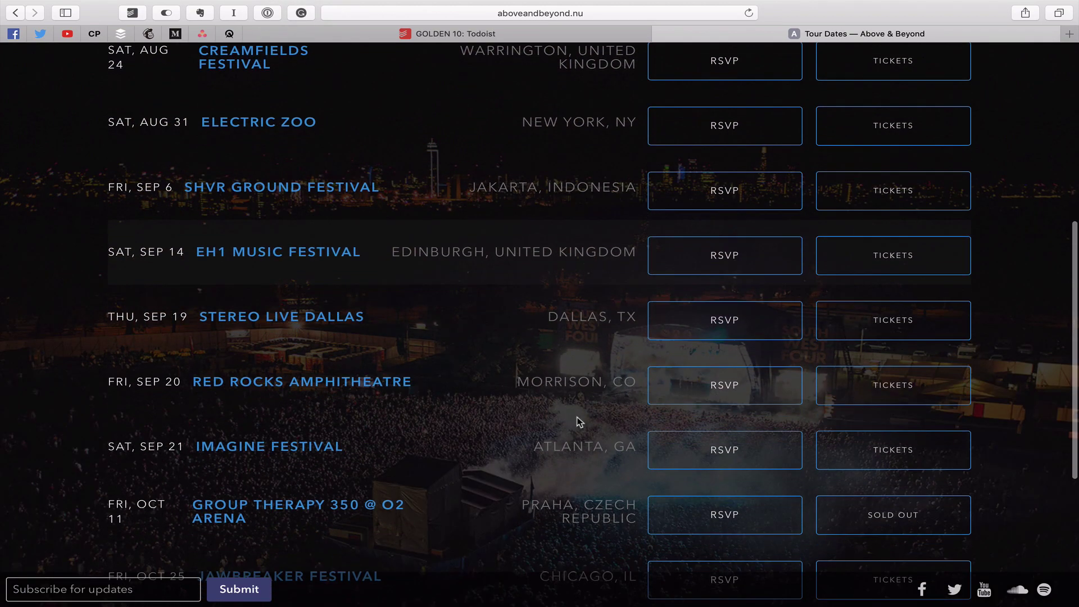
pyautogui.scroll(-3, 579, 421)
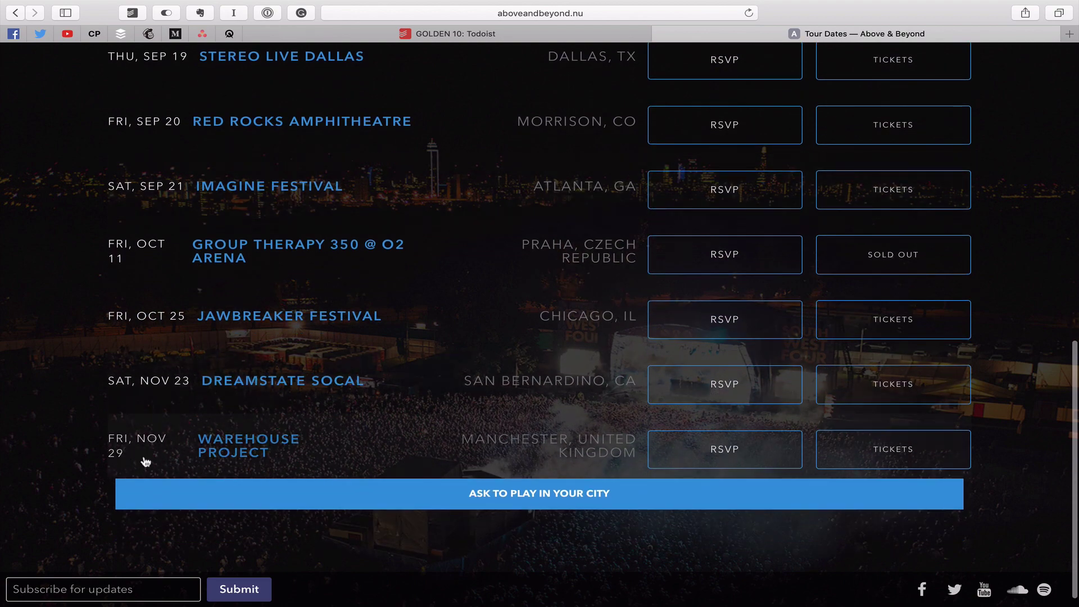
pyautogui.scroll(13, 213, 447)
pyautogui.scroll(3, 213, 446)
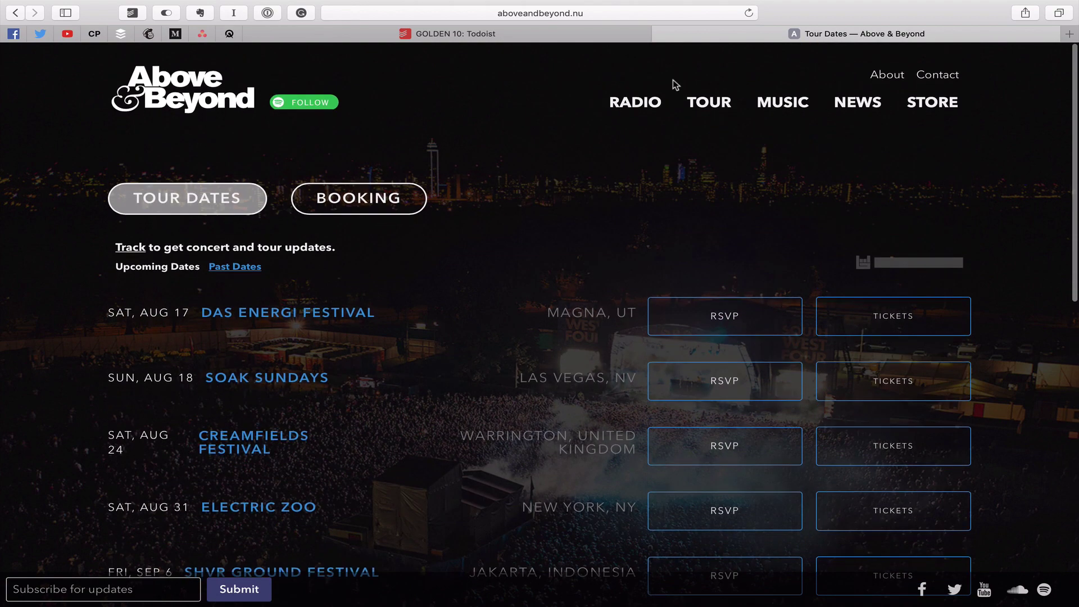
pyautogui.click(661, 34)
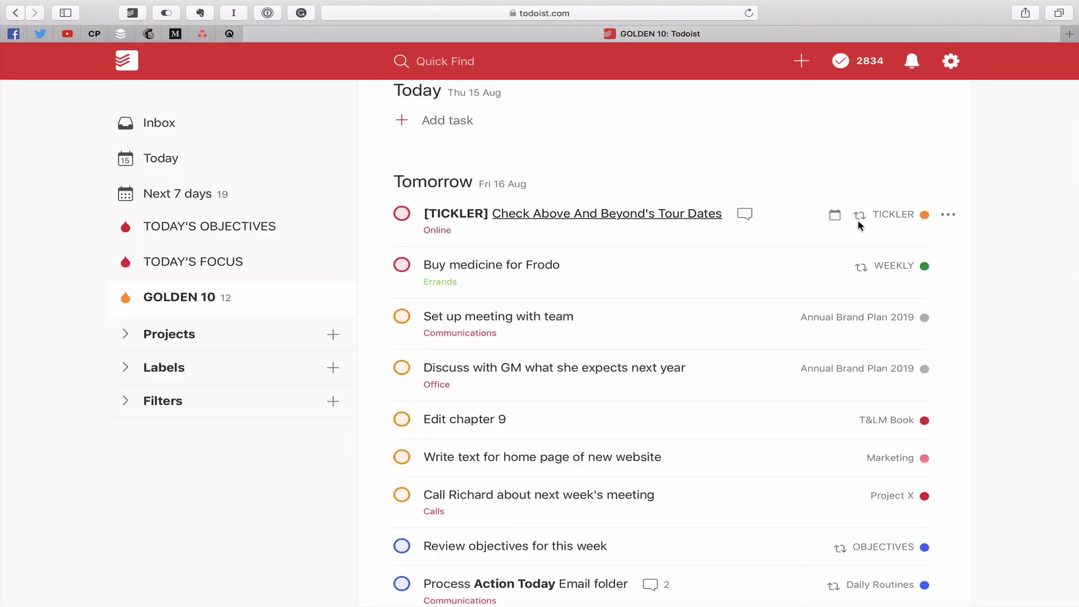
# Complete the TICKLER Check Above And Beyond's Tour Dates task, leaving GOLDEN 10 with 11 tasks.
pyautogui.click(402, 214)
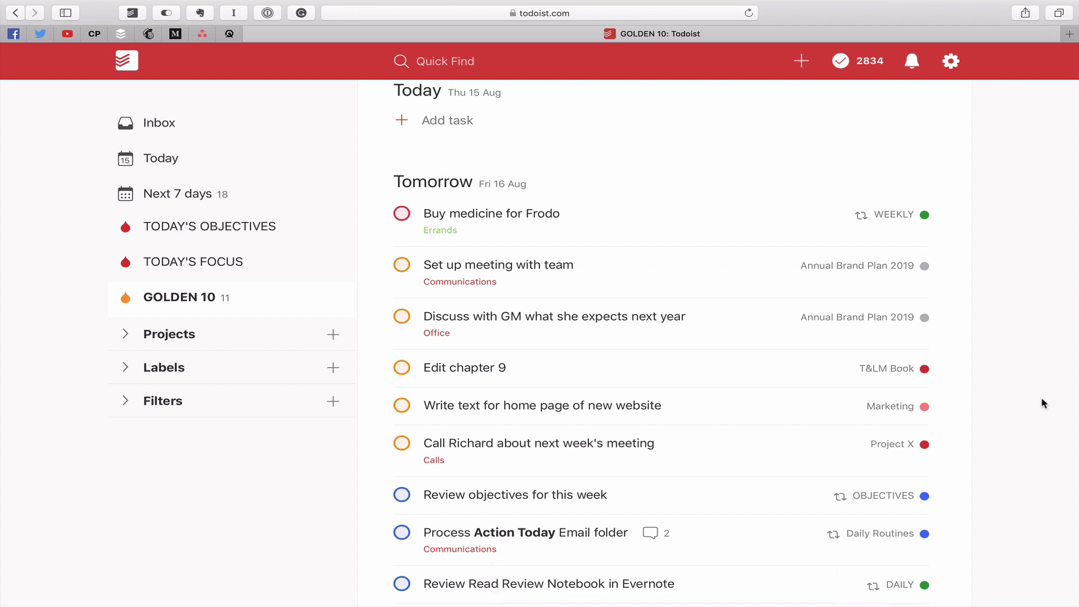
pyautogui.moveTo(212, 306)
pyautogui.scroll(-1, 456, 256)
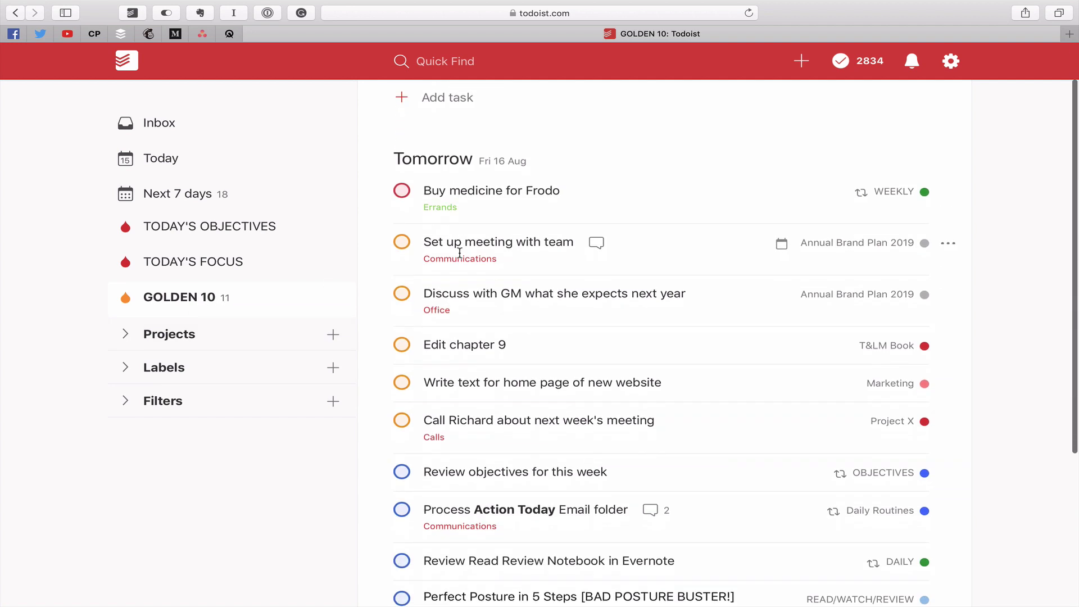
pyautogui.scroll(2, 461, 258)
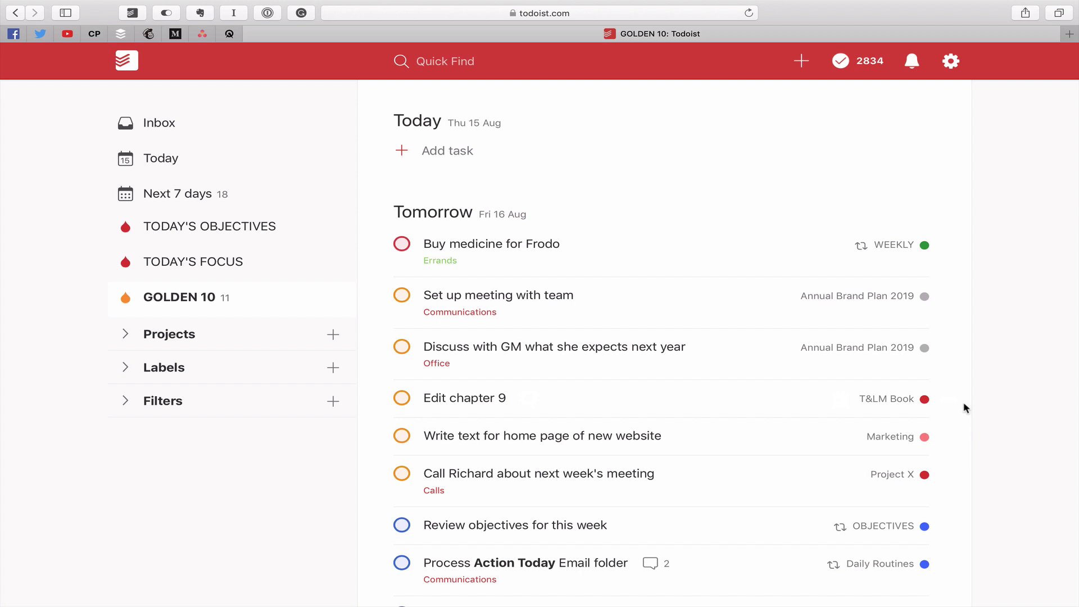
pyautogui.click(950, 399)
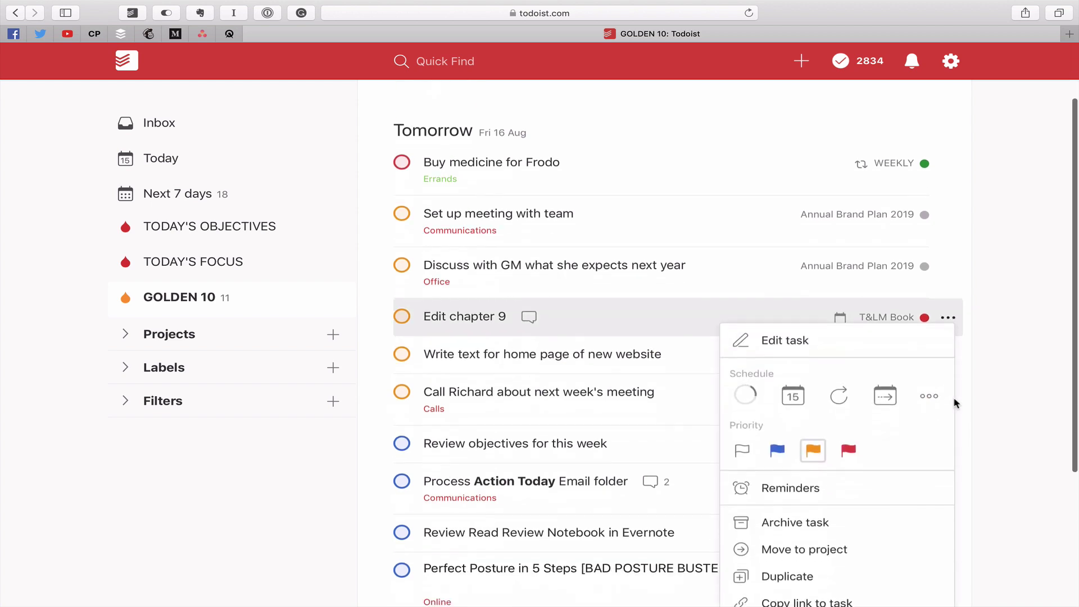
pyautogui.click(848, 373)
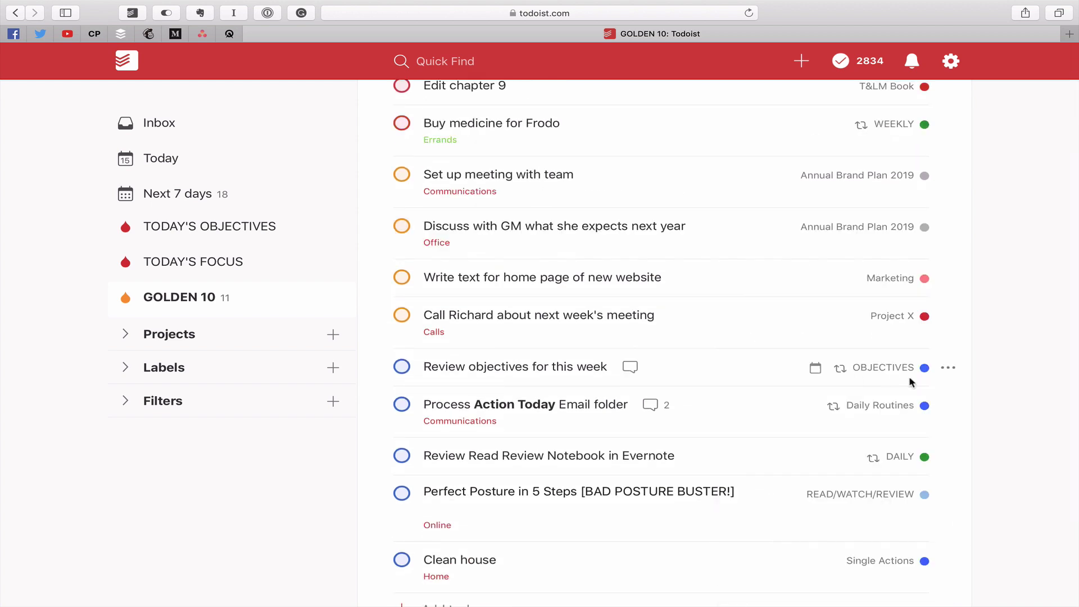
pyautogui.scroll(5, 933, 383)
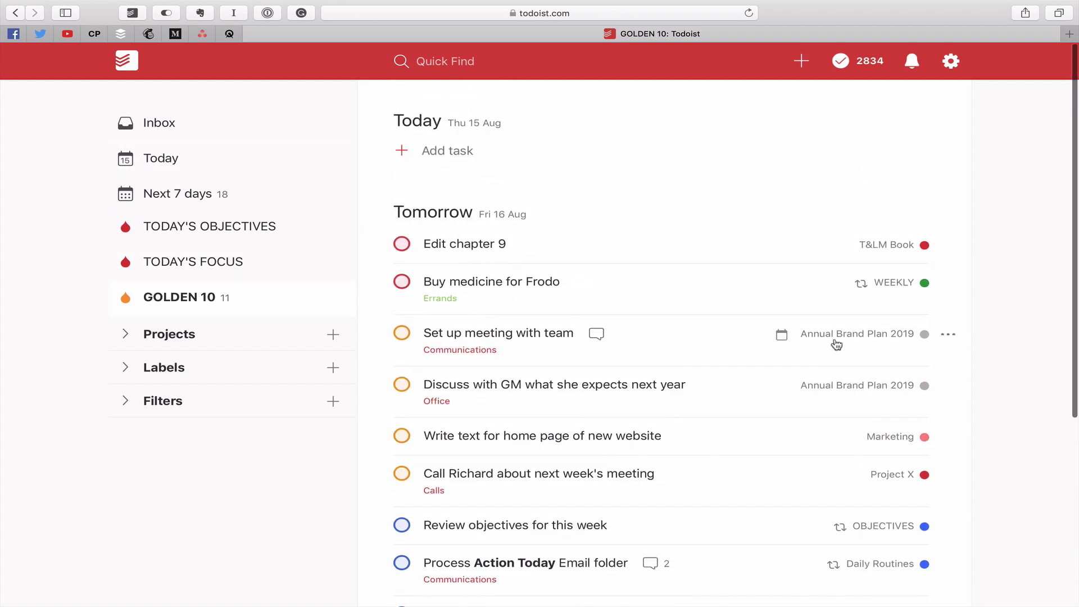
pyautogui.scroll(-8, 566, 366)
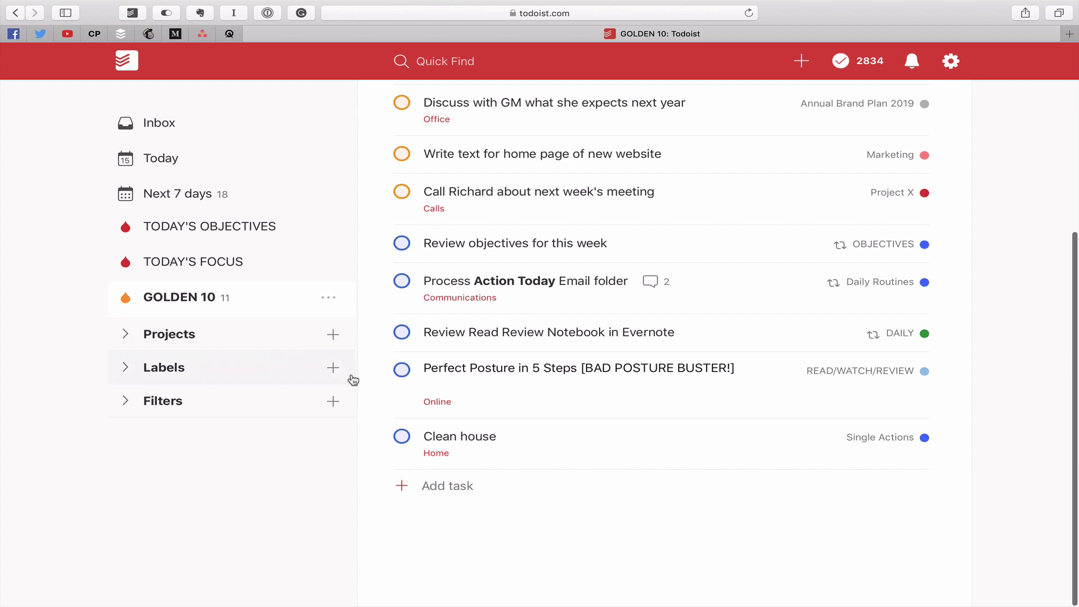
pyautogui.scroll(2, 984, 421)
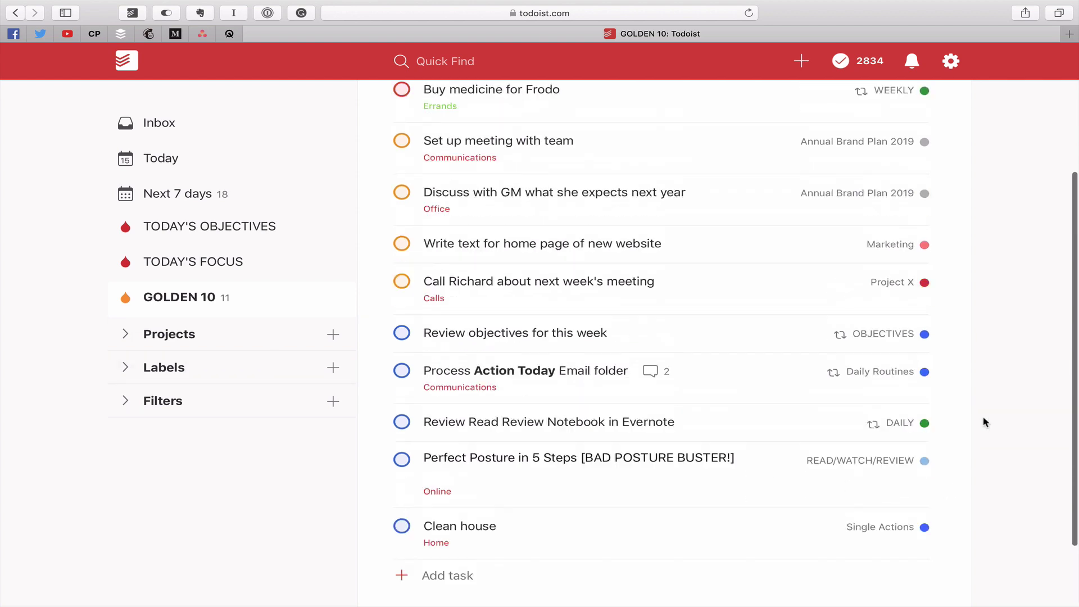
pyautogui.scroll(3, 985, 421)
pyautogui.scroll(-1, 985, 421)
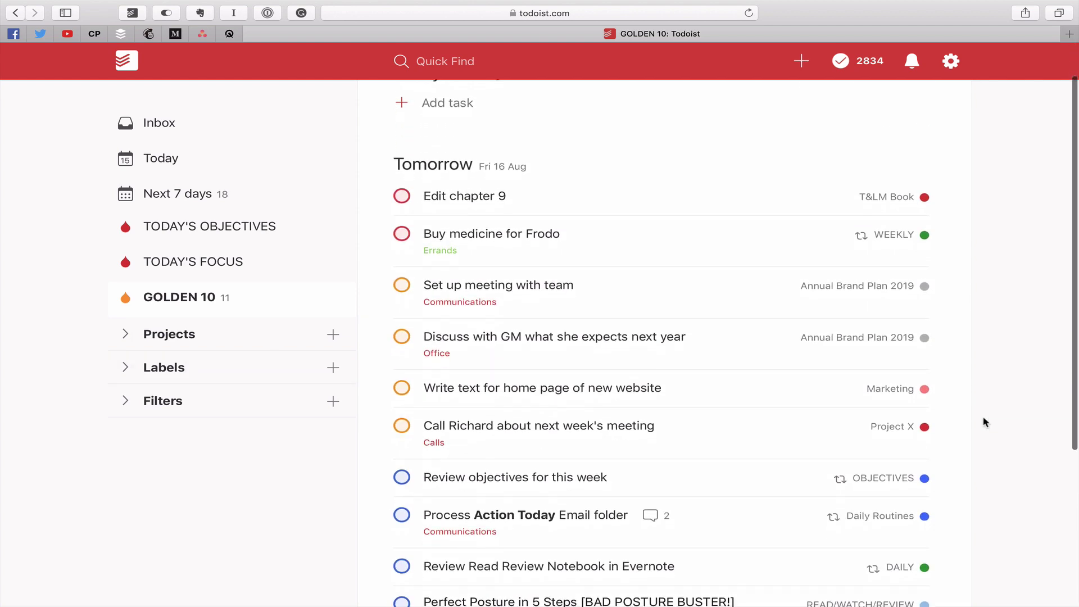
pyautogui.scroll(-3, 985, 422)
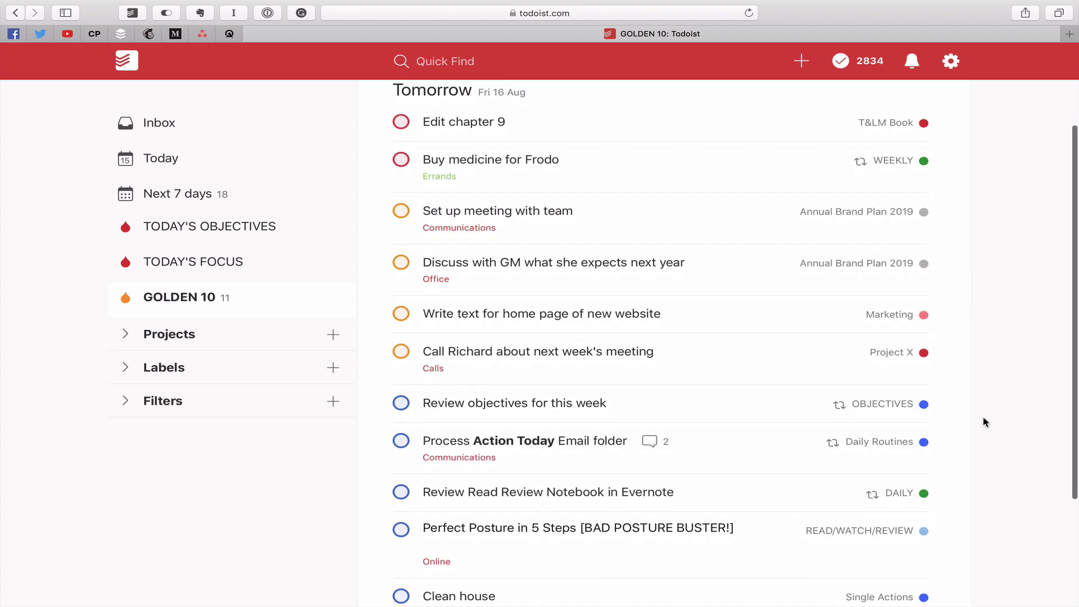
pyautogui.scroll(-1, 985, 422)
pyautogui.scroll(2, 985, 422)
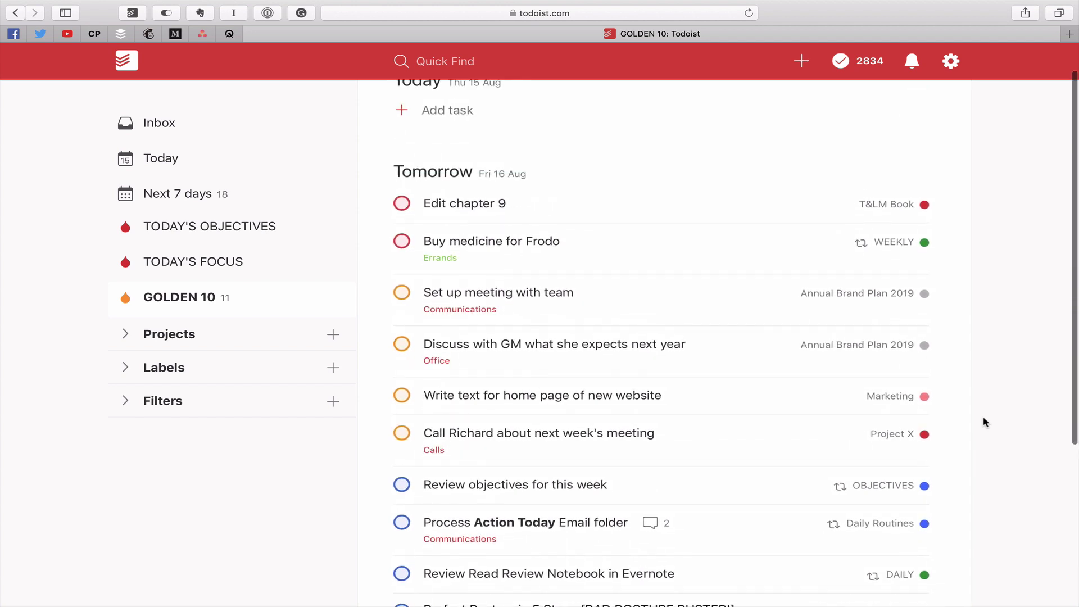
pyautogui.scroll(-2, 985, 421)
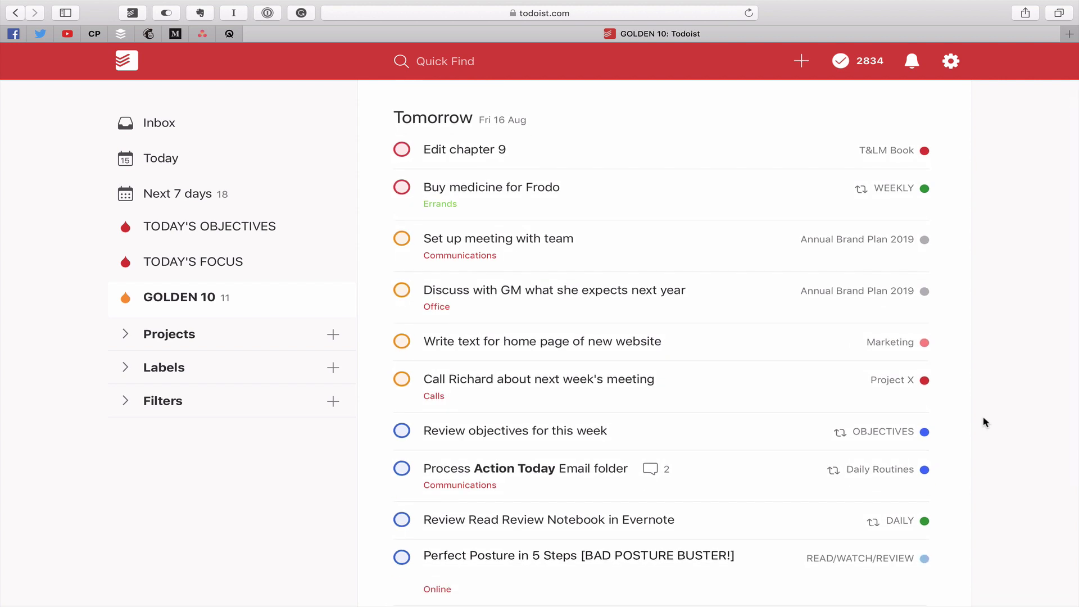
pyautogui.scroll(-2, 984, 421)
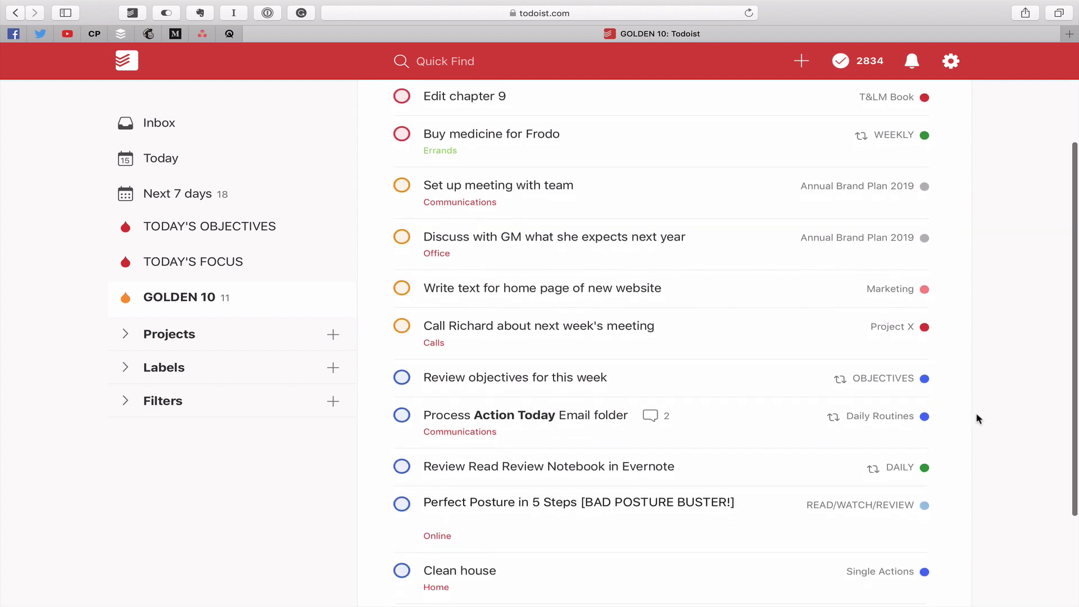
pyautogui.scroll(-2, 979, 419)
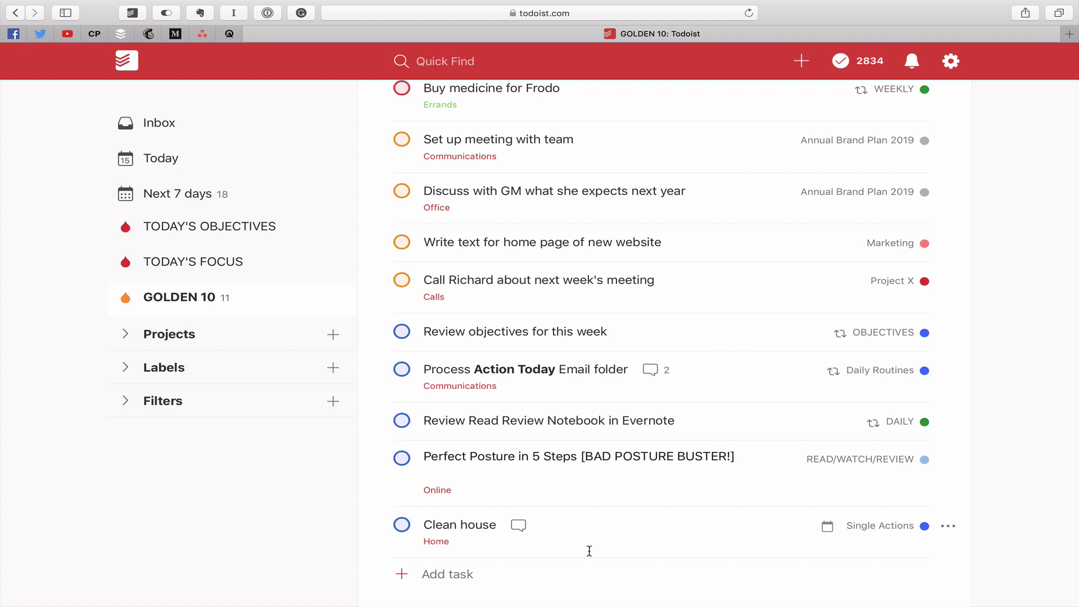
# Reschedule Clean house to 18 Aug, leaving ten tomorrow tasks in GOLDEN 10.
pyautogui.scroll(2, 589, 550)
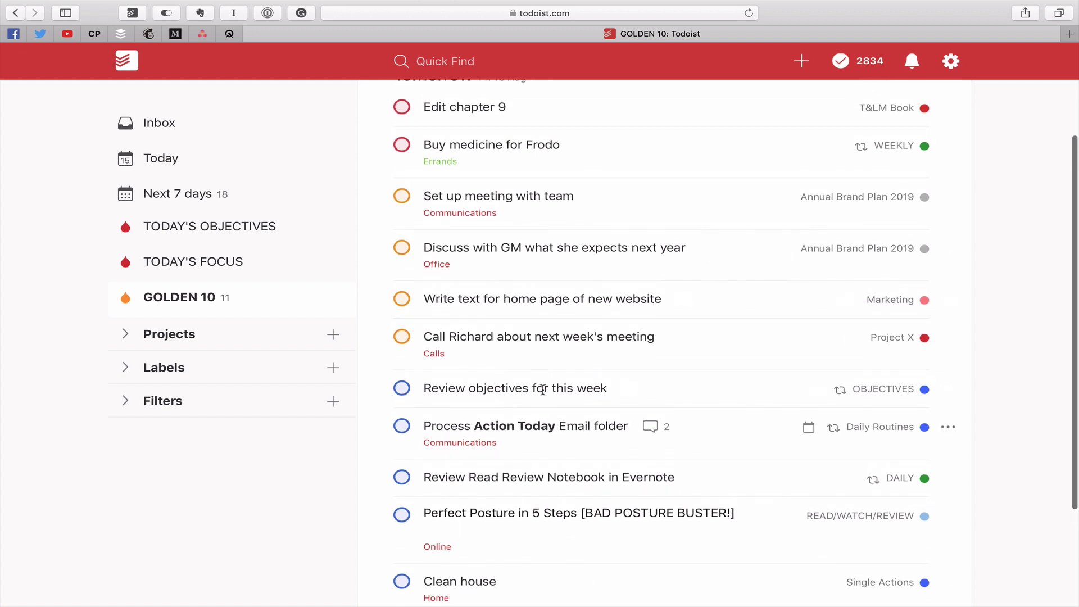
pyautogui.scroll(1, 559, 439)
pyautogui.scroll(-3, 559, 440)
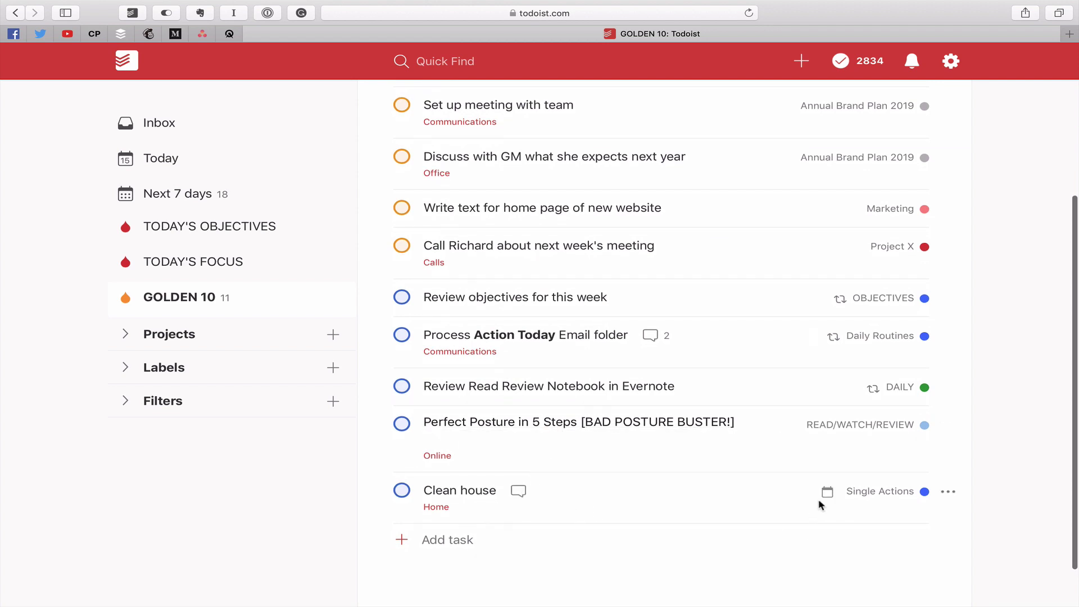
pyautogui.click(826, 491)
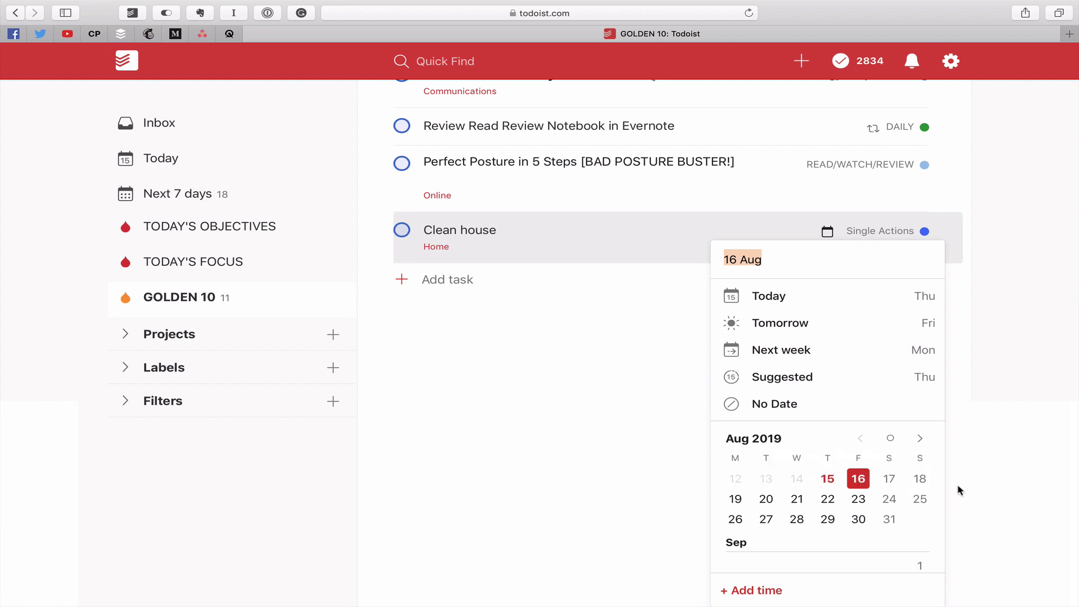
pyautogui.click(920, 479)
pyautogui.scroll(5, 665, 544)
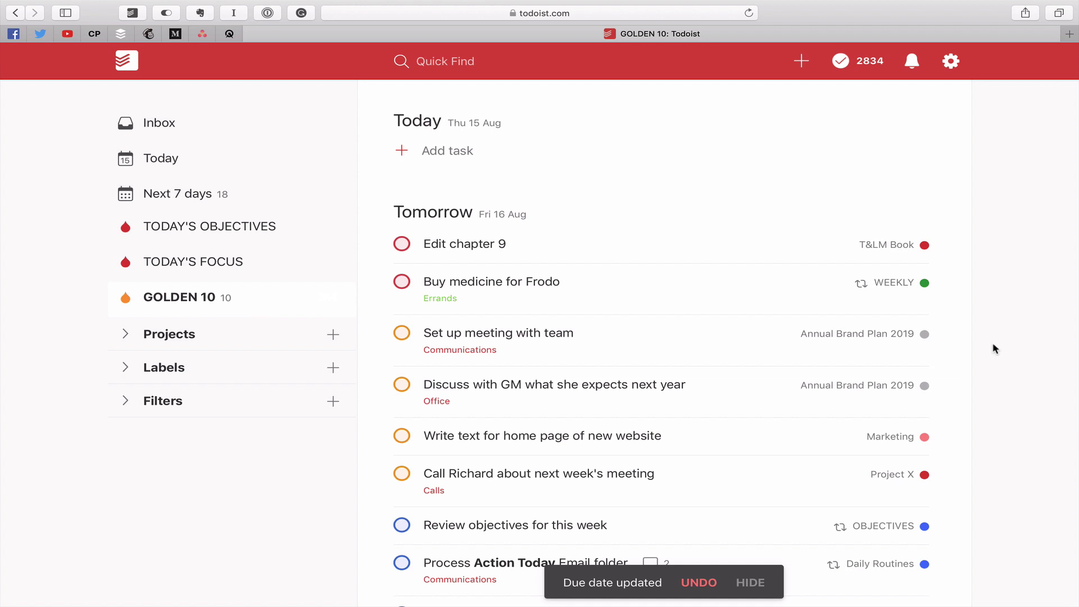
pyautogui.scroll(-2, 992, 346)
pyautogui.scroll(2, 992, 345)
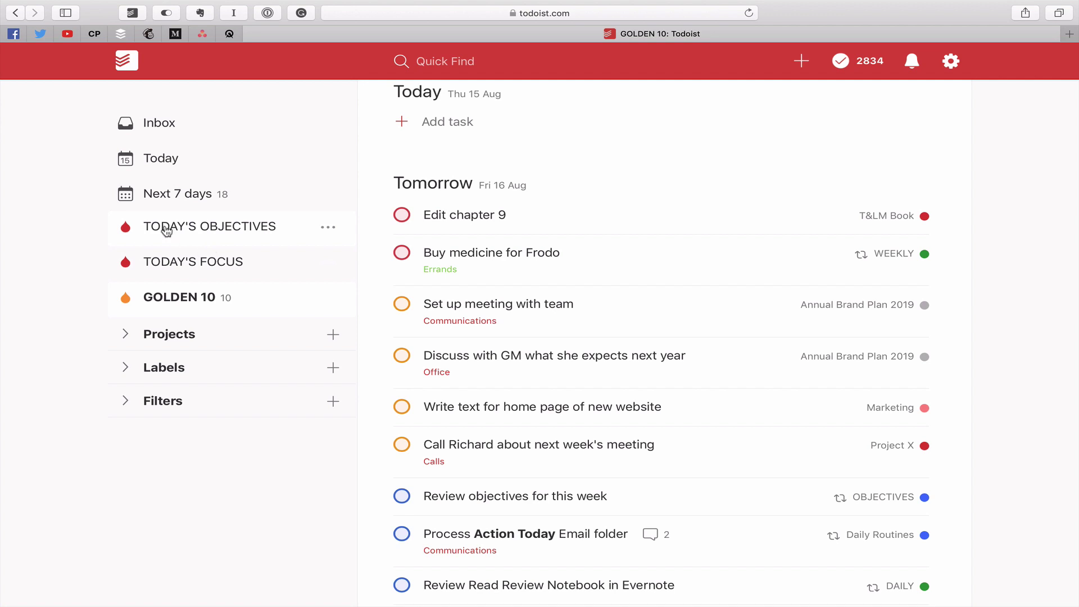
# Expand Filters and show the TODAY'S OBJECTIVES filter's query, today & p1.
pyautogui.click(129, 405)
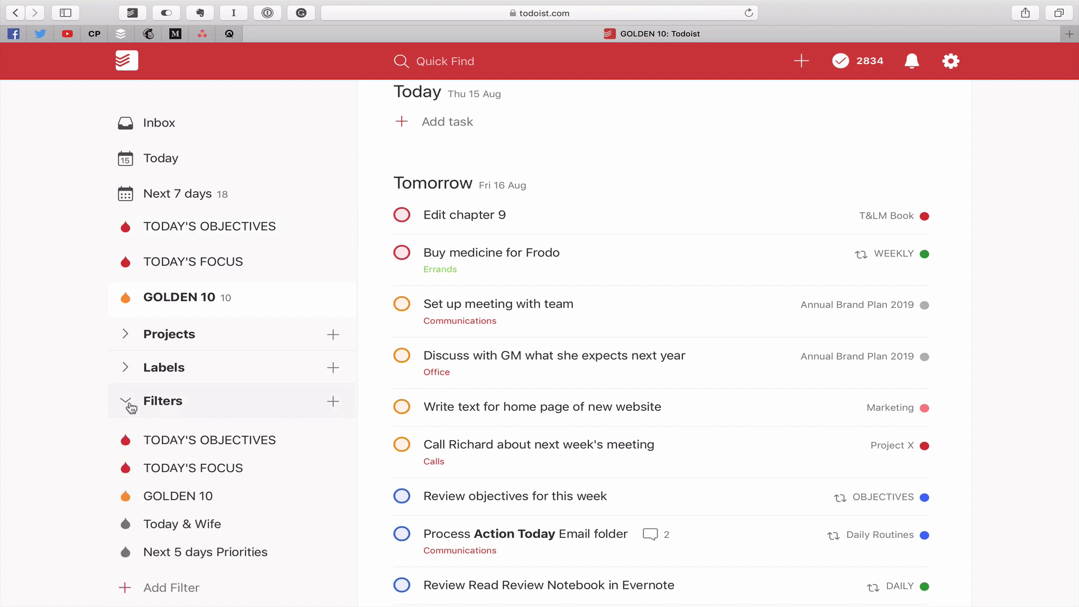
pyautogui.click(327, 441)
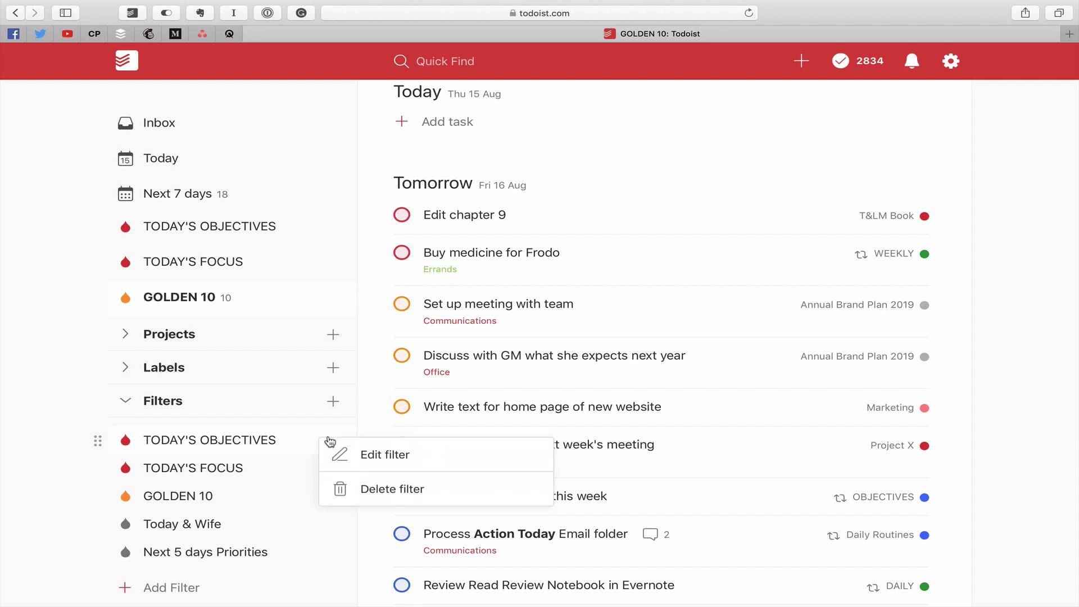
pyautogui.click(399, 460)
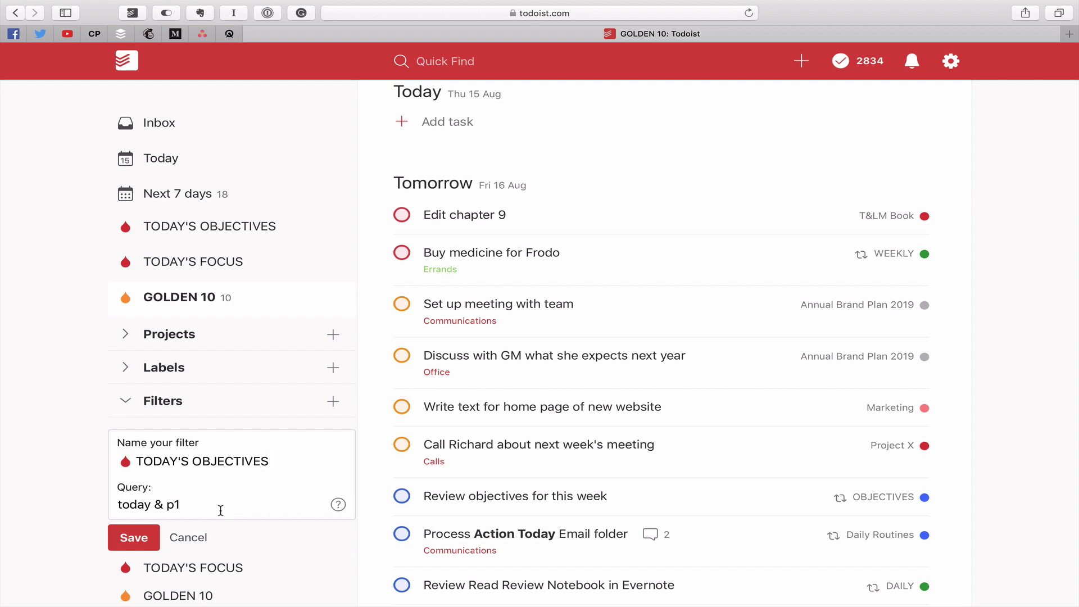
pyautogui.moveTo(182, 506); pyautogui.dragTo(114, 509)
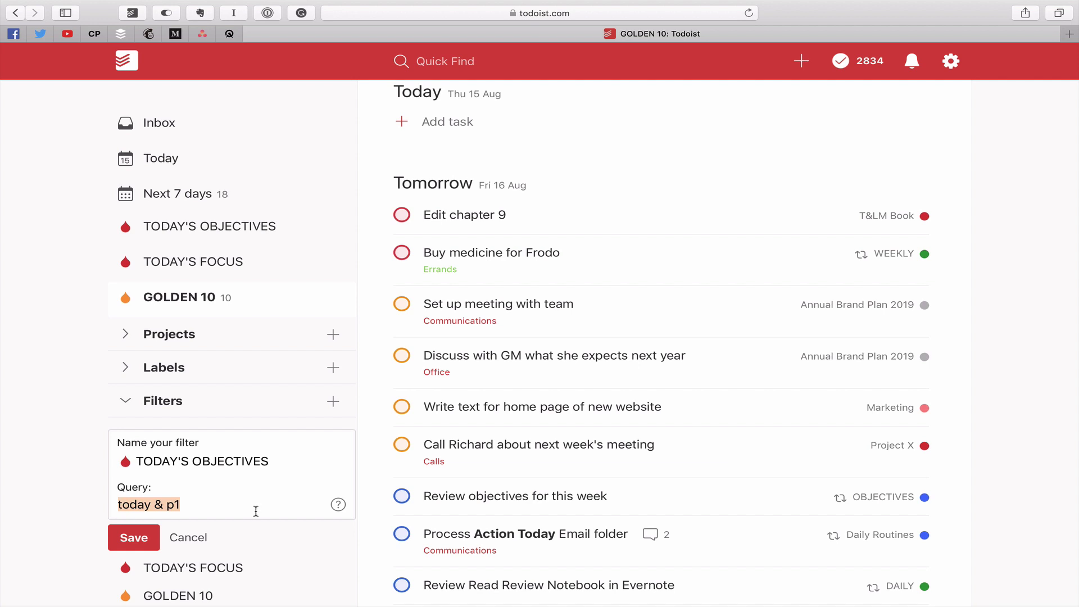
pyautogui.click(128, 538)
# Show the TODAY'S FOCUS filter's query, today & !p4, then close its form.
pyautogui.click(331, 471)
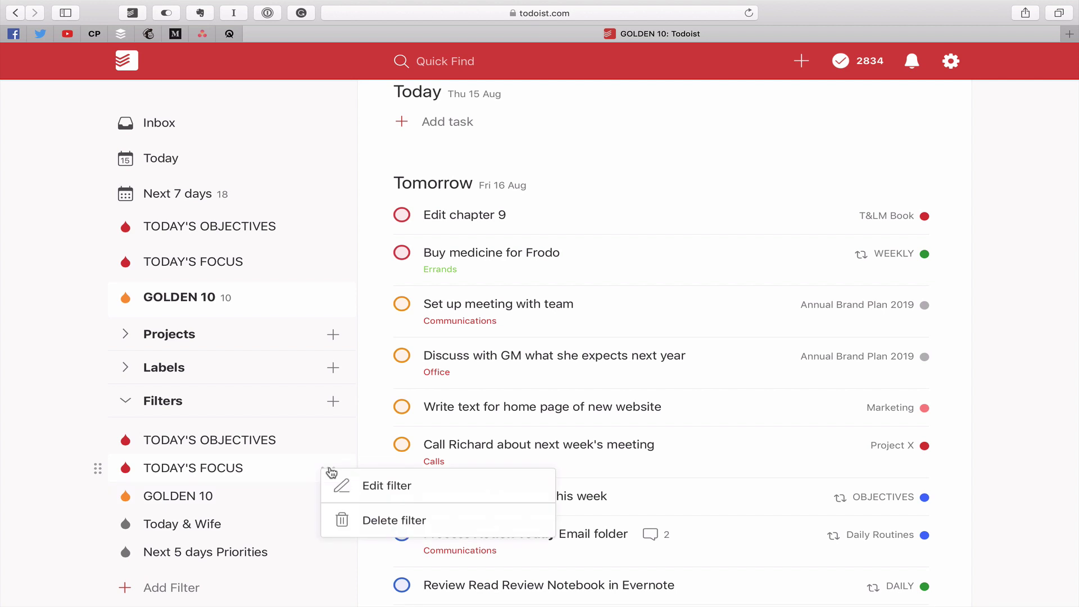
pyautogui.click(331, 484)
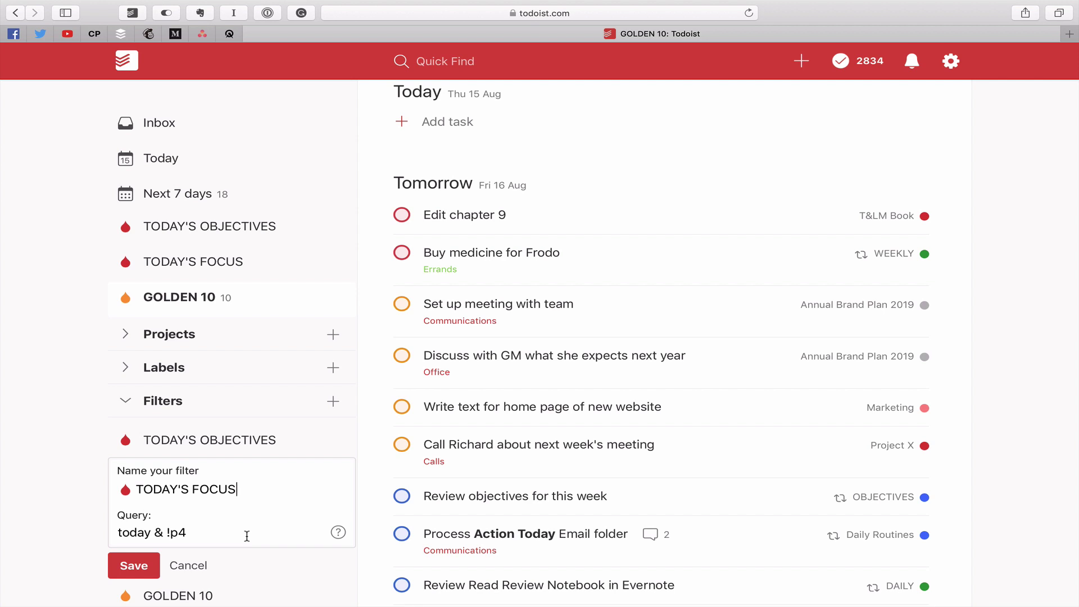
pyautogui.moveTo(194, 536); pyautogui.dragTo(115, 531)
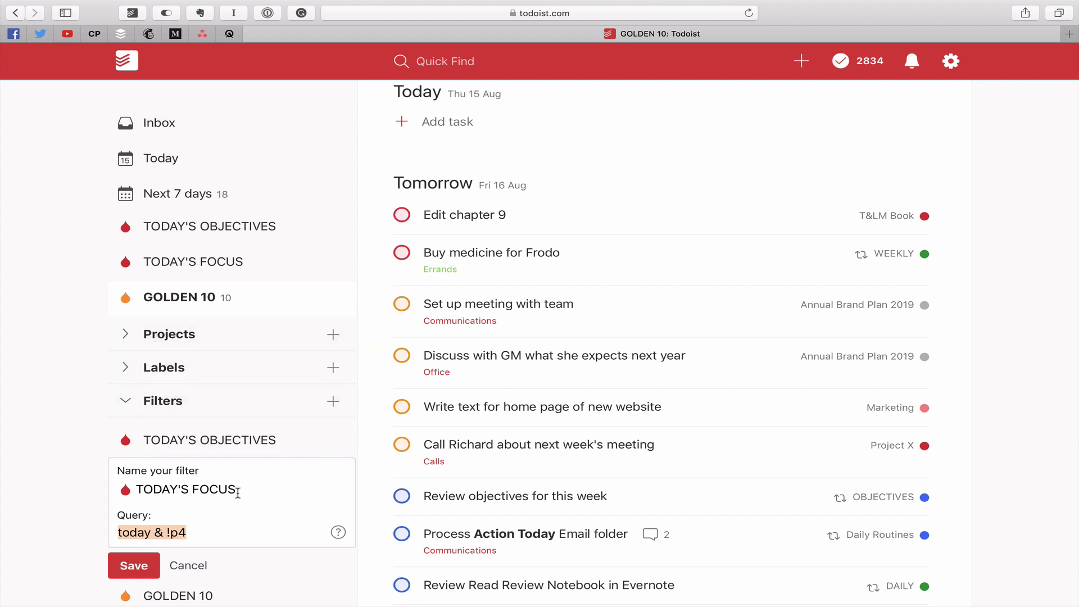
pyautogui.click(147, 564)
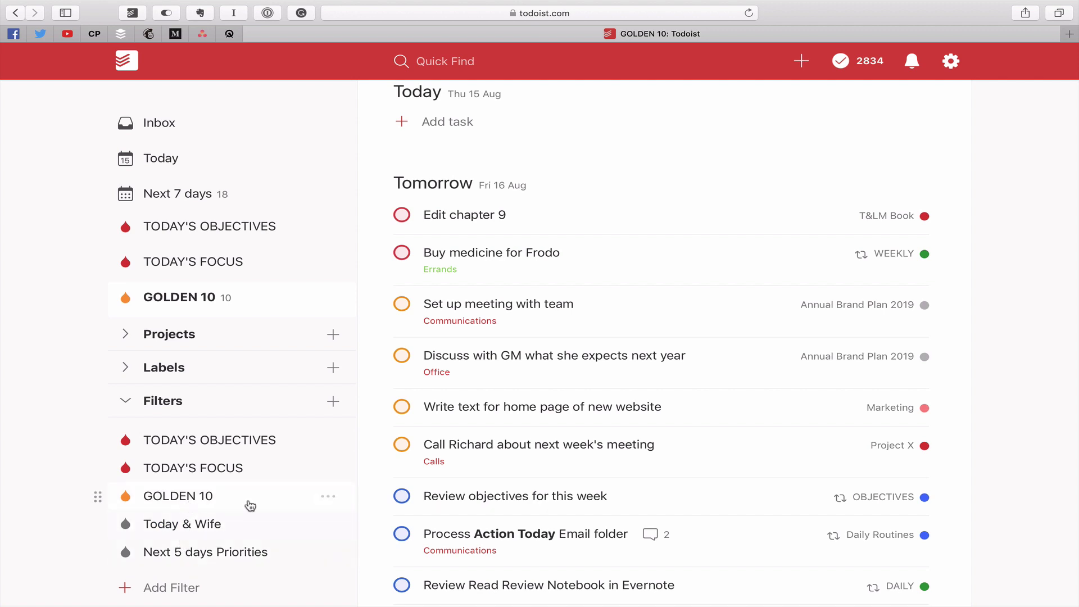
pyautogui.click(329, 496)
pyautogui.click(382, 514)
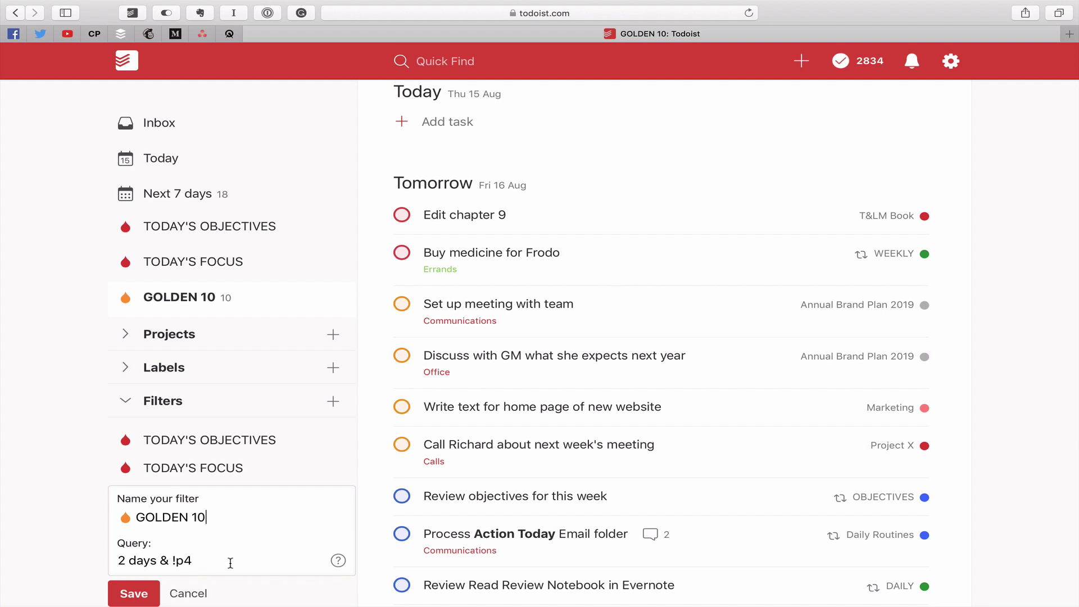
pyautogui.click(134, 594)
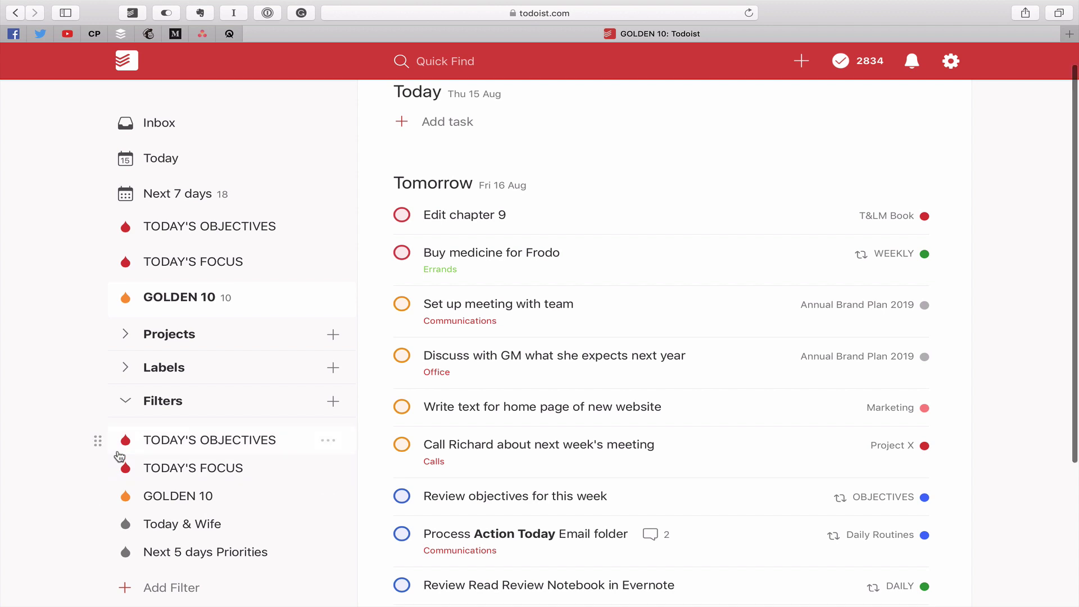
pyautogui.scroll(1, 101, 441)
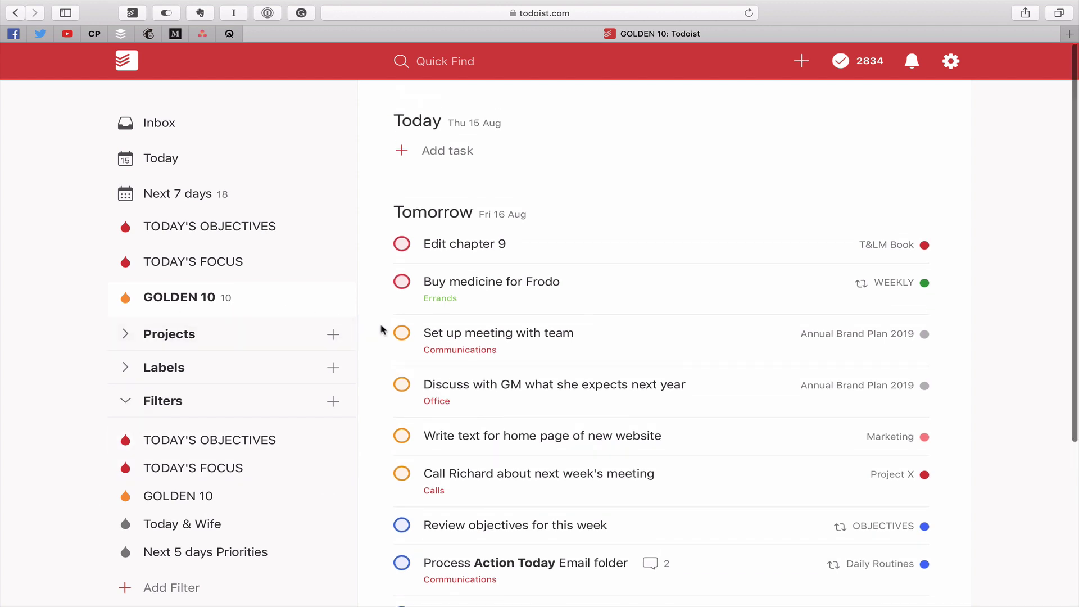
pyautogui.scroll(-2, 381, 330)
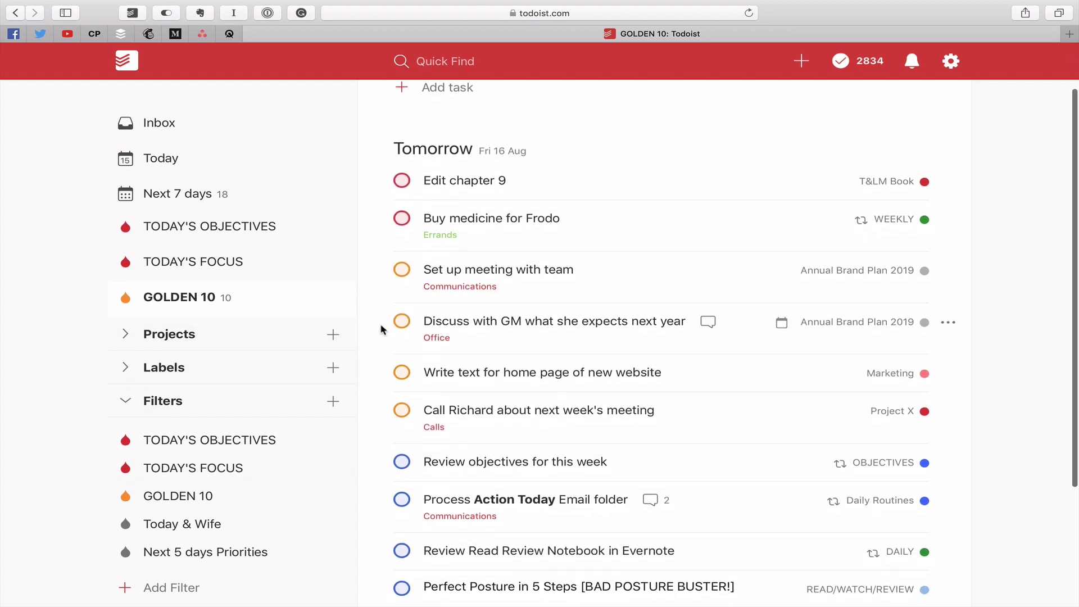